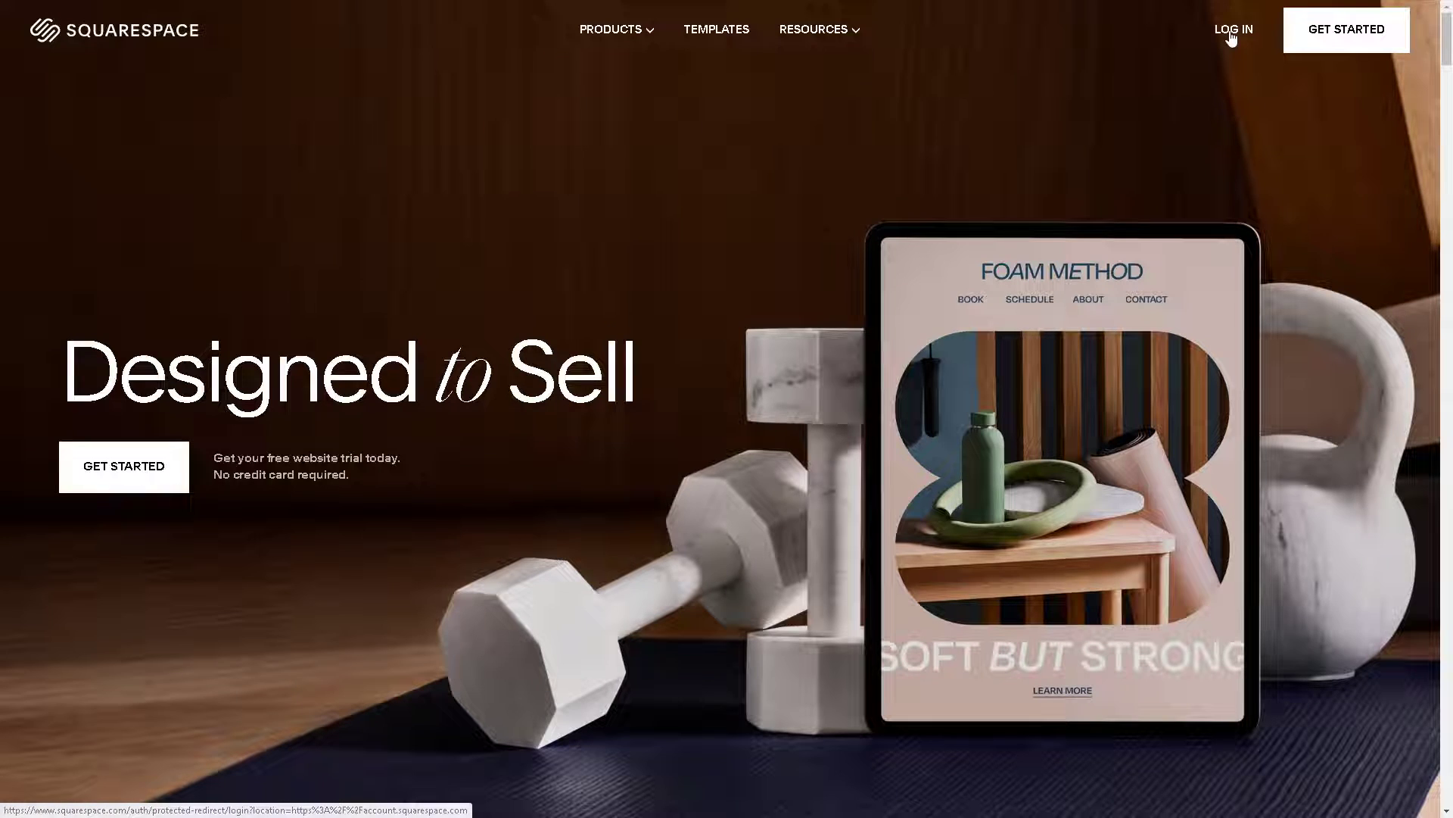
Go from the Squarespace homepage to the Create Your Account sign-in page.
left_click(1232, 34)
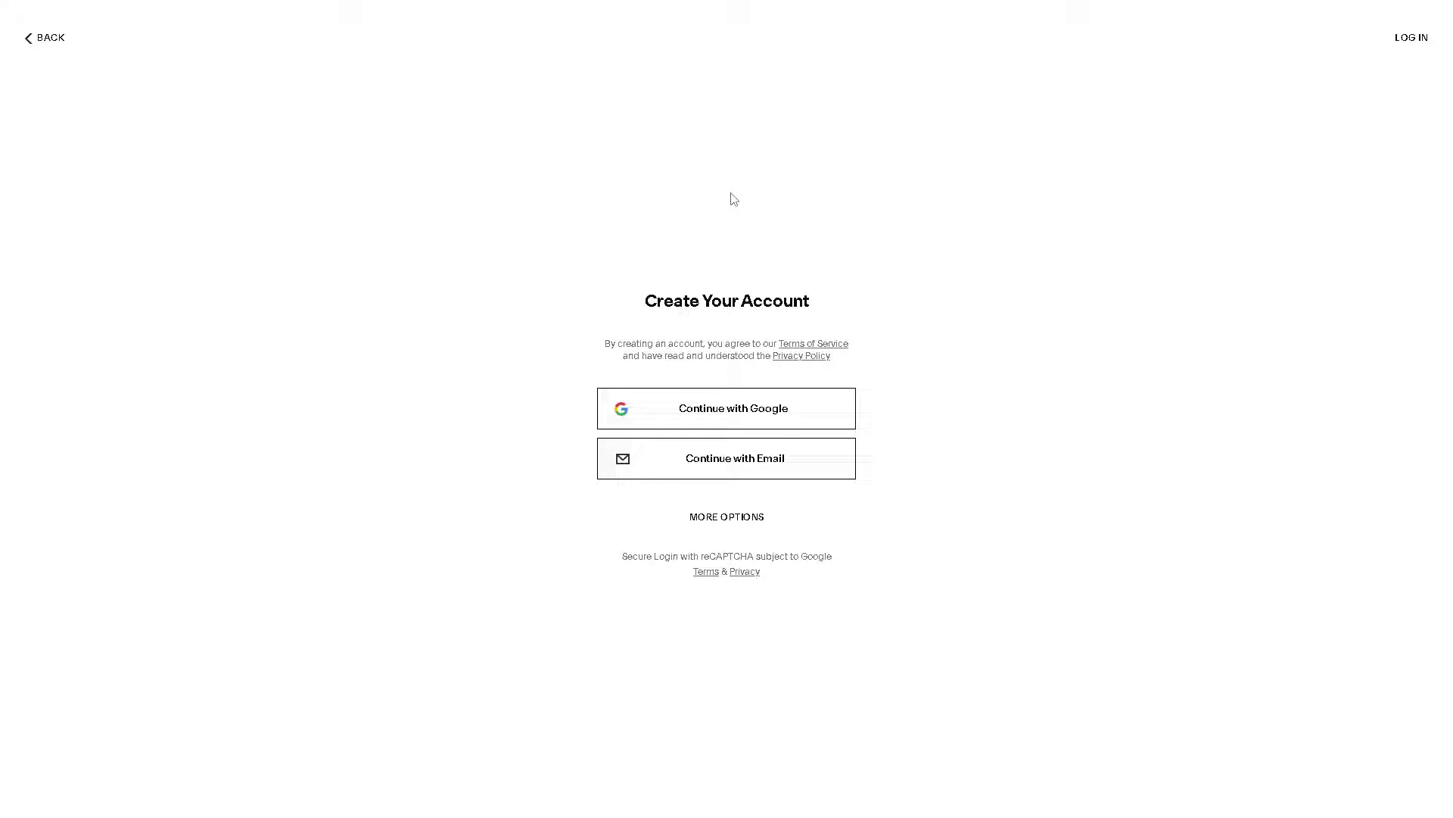
Reveal more sign-in options and browse the 29 Popular Designs templates, ending back at the top.
left_click(728, 518)
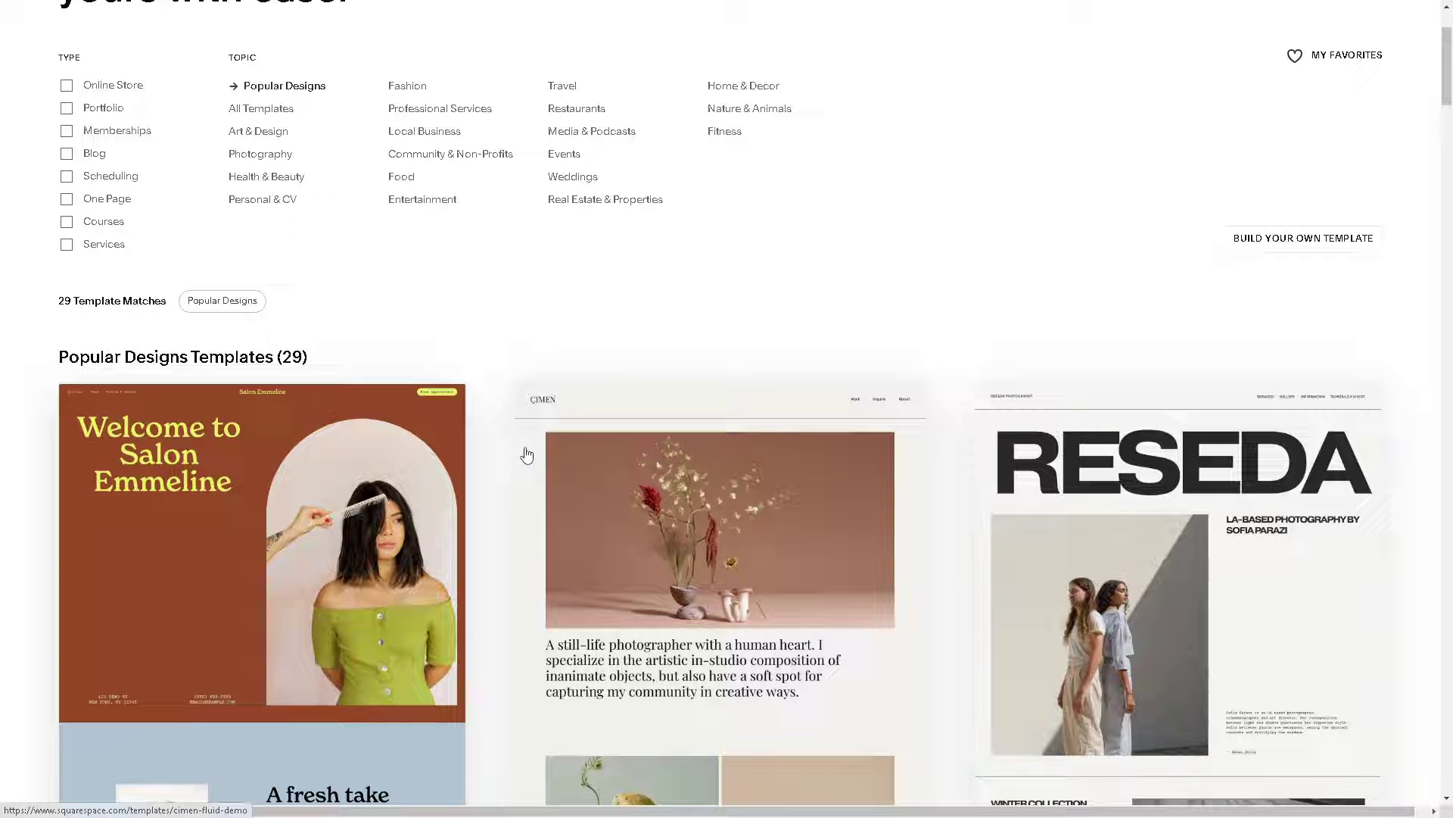
scroll(528, 454, "down", 2)
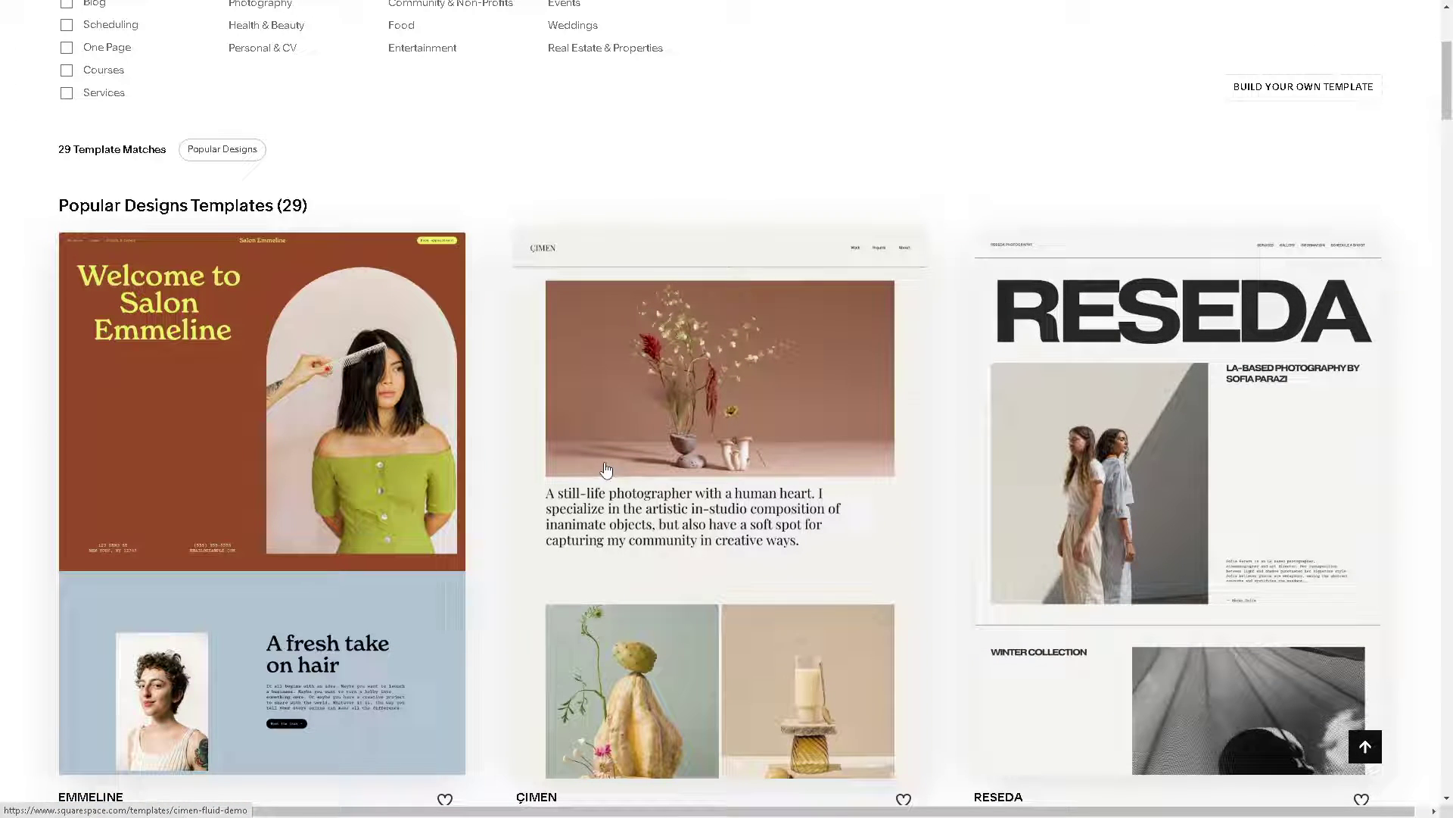
scroll(607, 475, "down", 2)
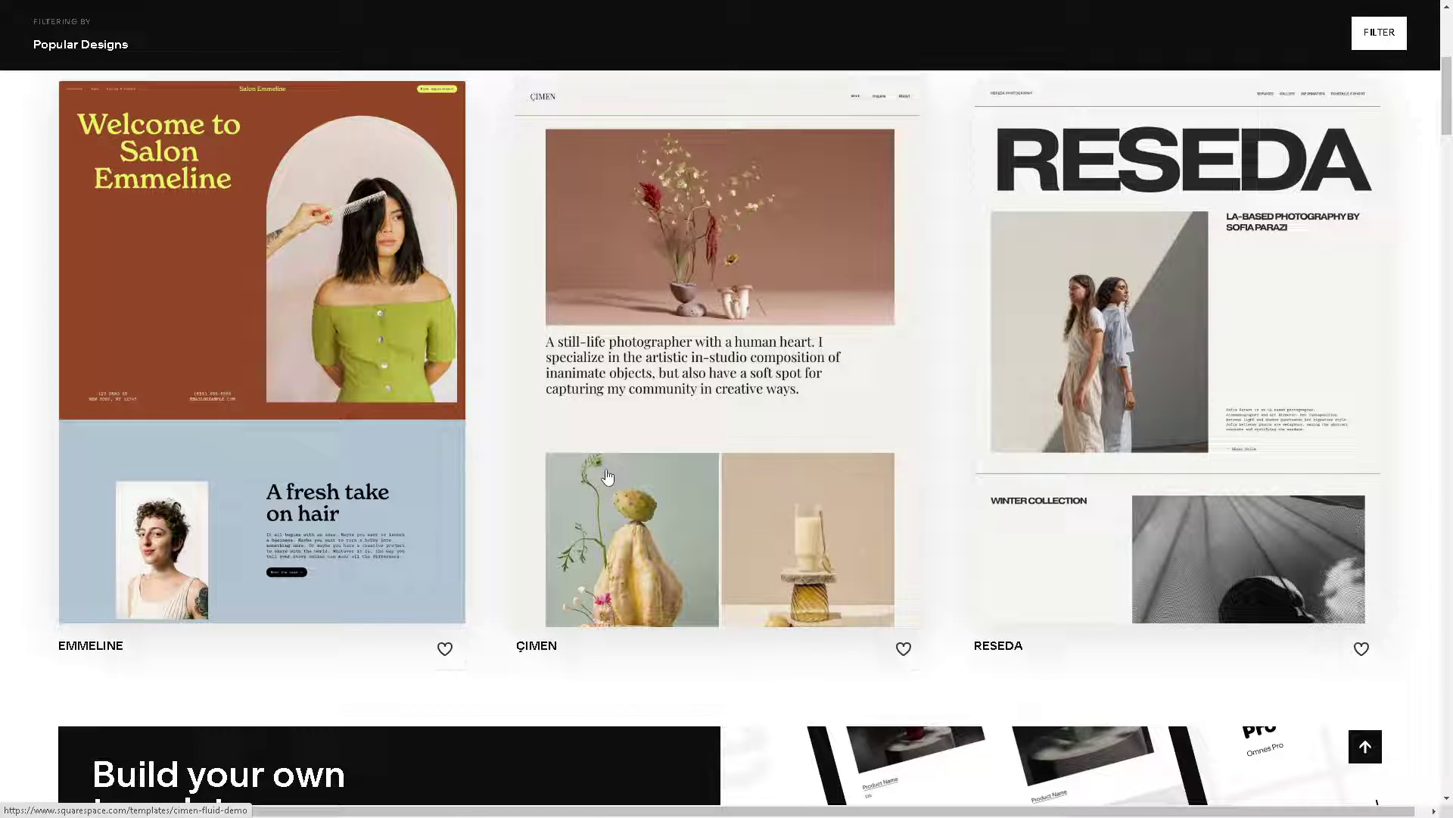
scroll(576, 478, "down", 2)
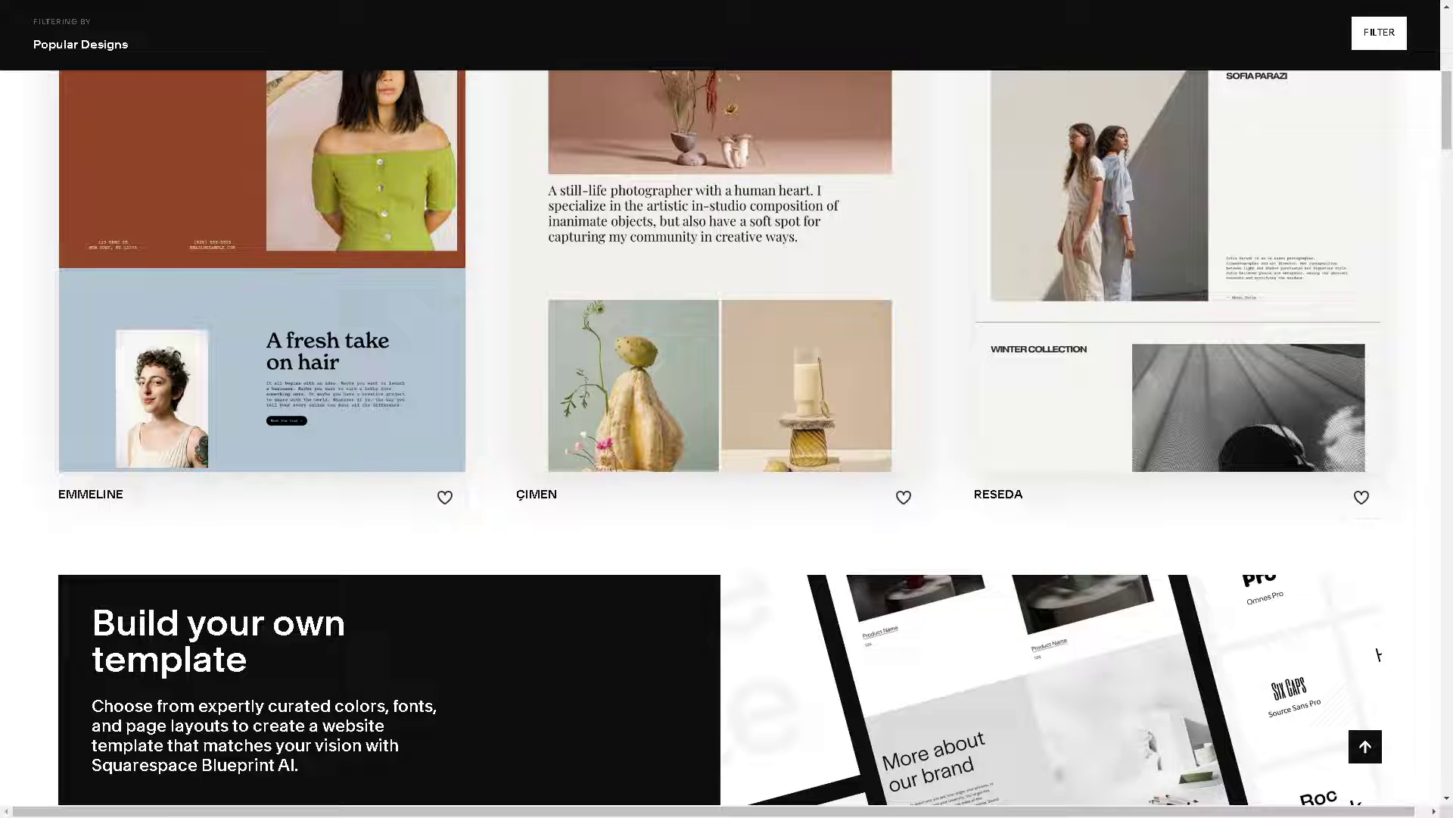
scroll(561, 424, "down", 2)
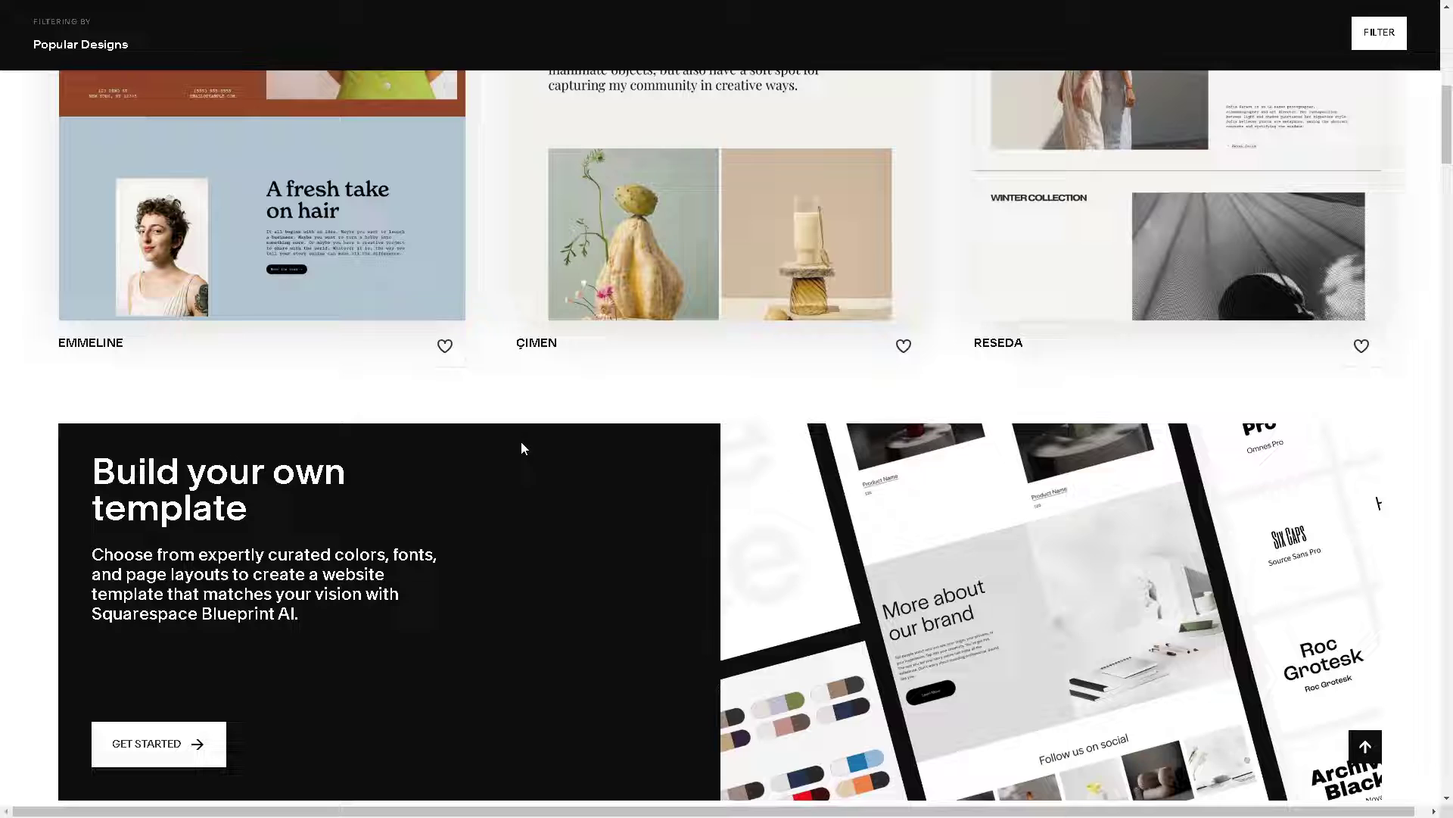
scroll(711, 415, "down", 3)
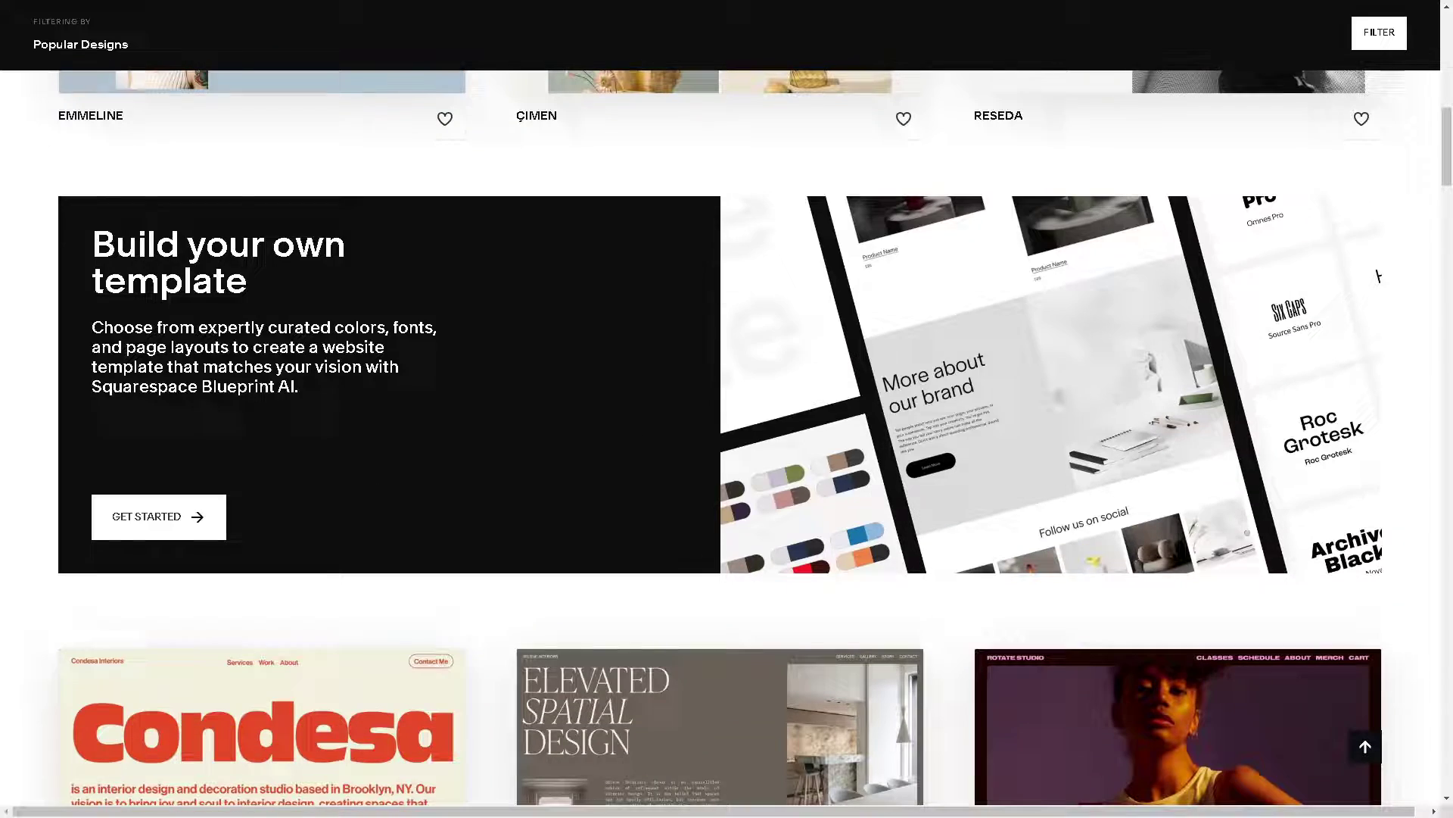
scroll(810, 448, "down", 2)
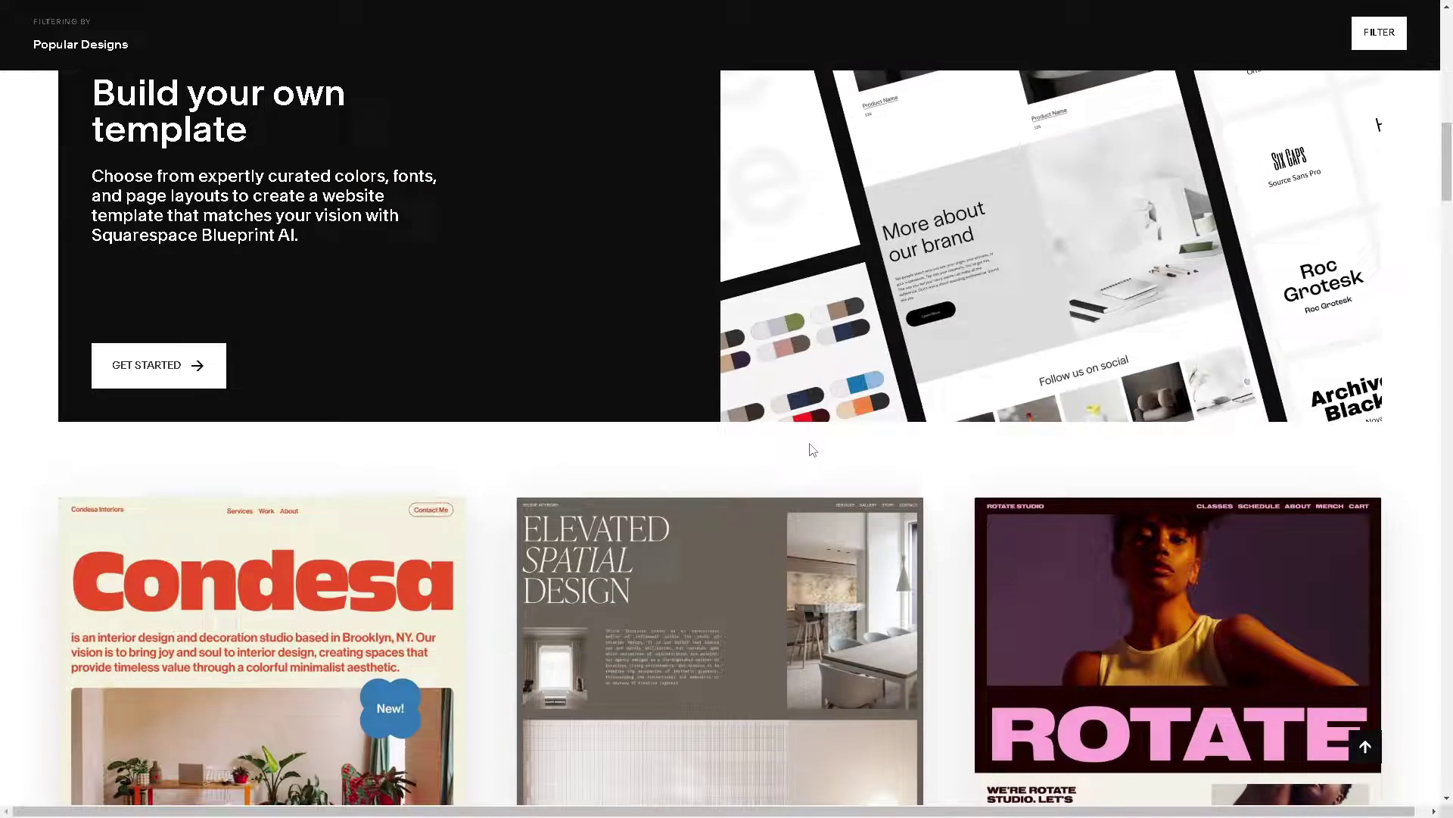
scroll(810, 448, "down", 2)
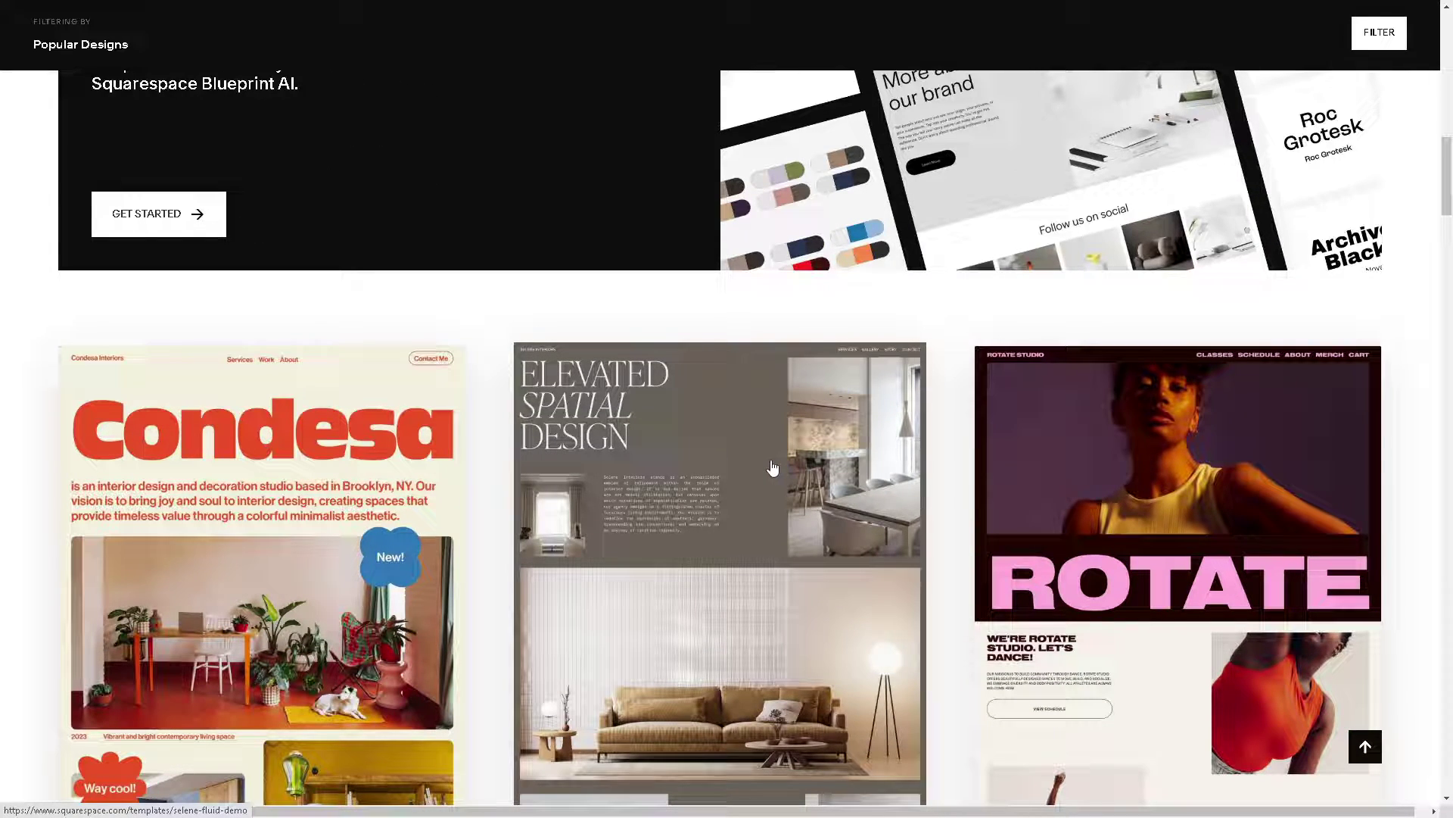
scroll(772, 467, "down", 2)
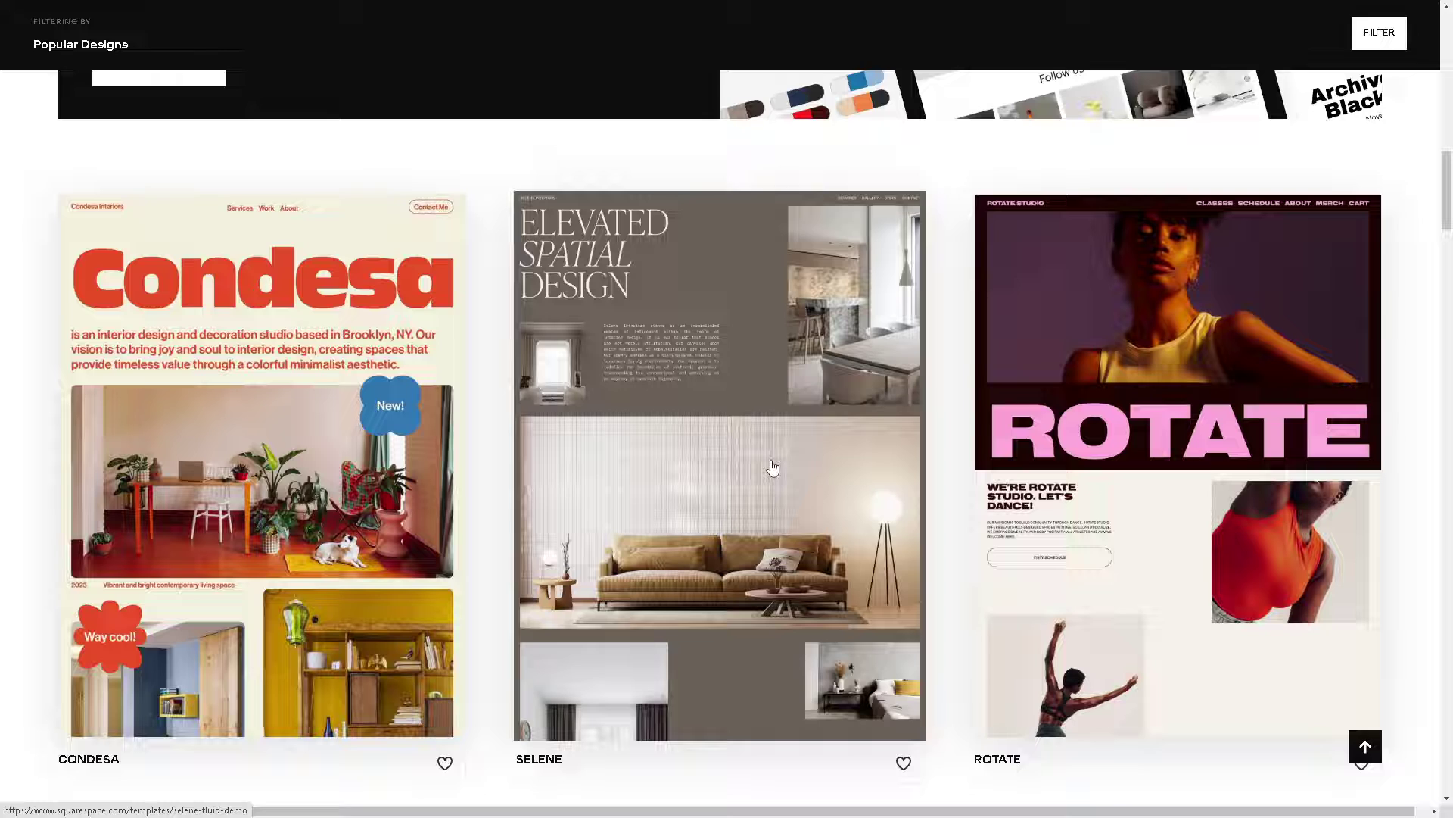
scroll(704, 467, "down", 2)
scroll(640, 477, "down", 1)
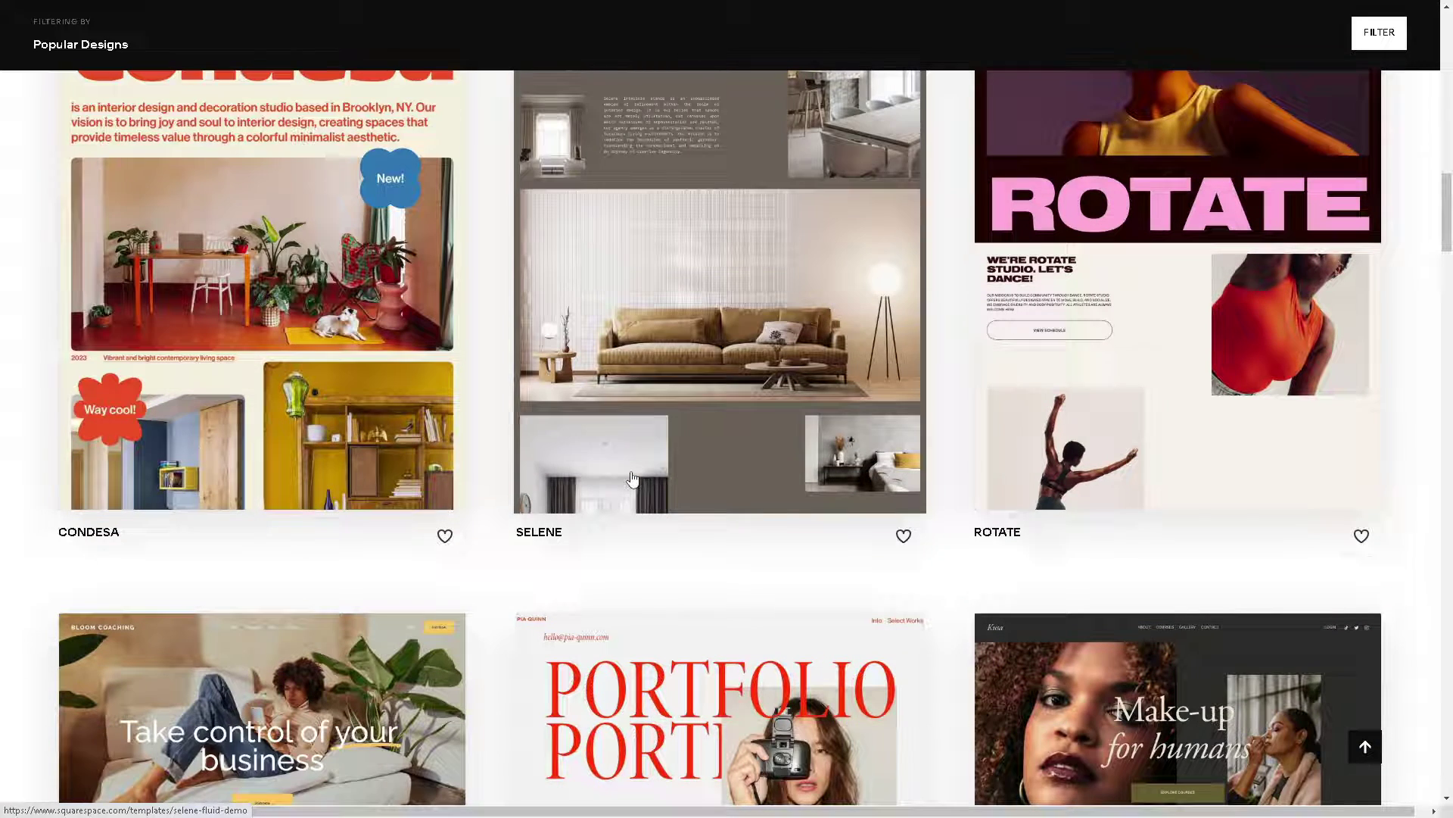
scroll(632, 477, "down", 4)
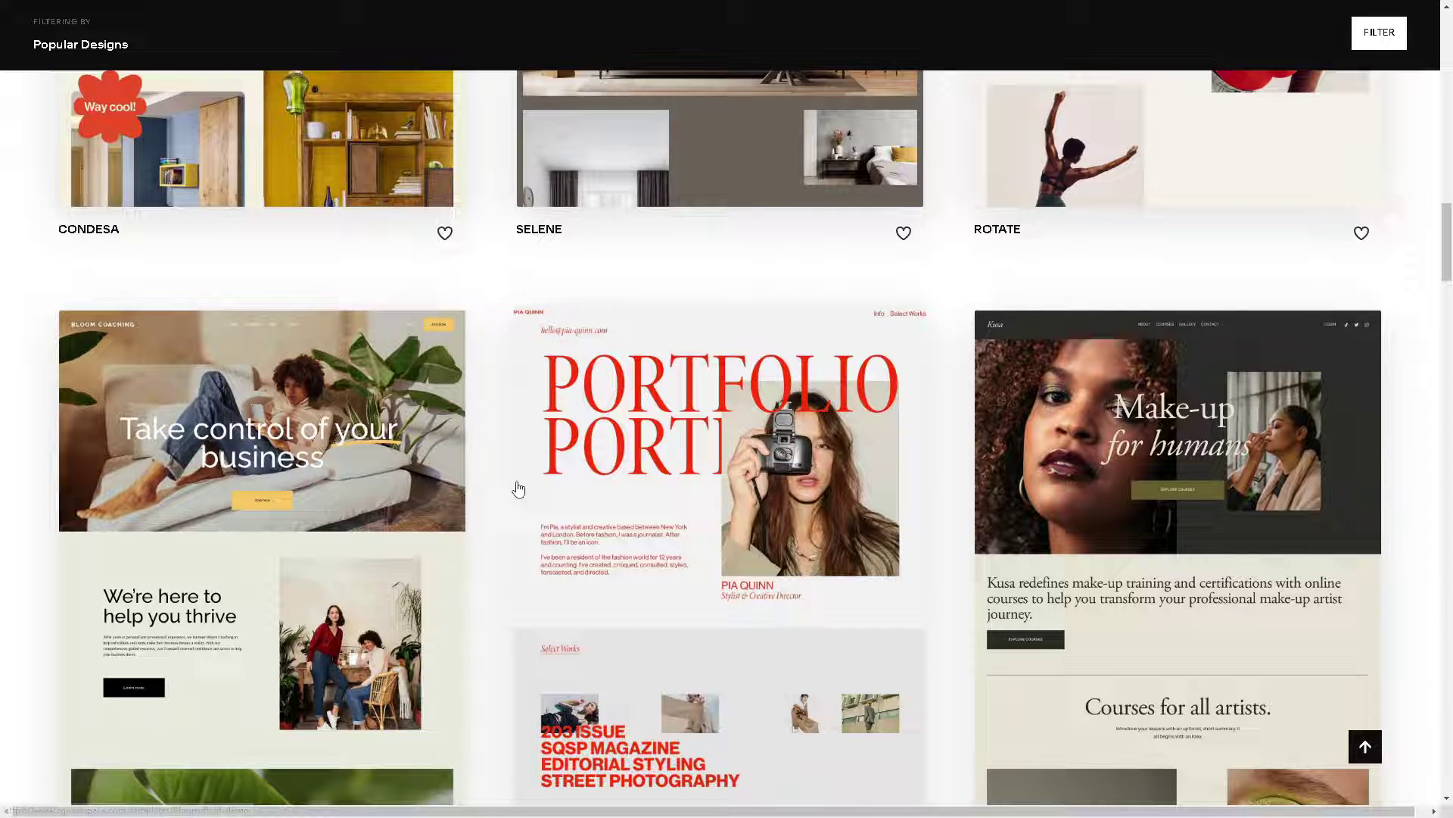
scroll(520, 491, "down", 2)
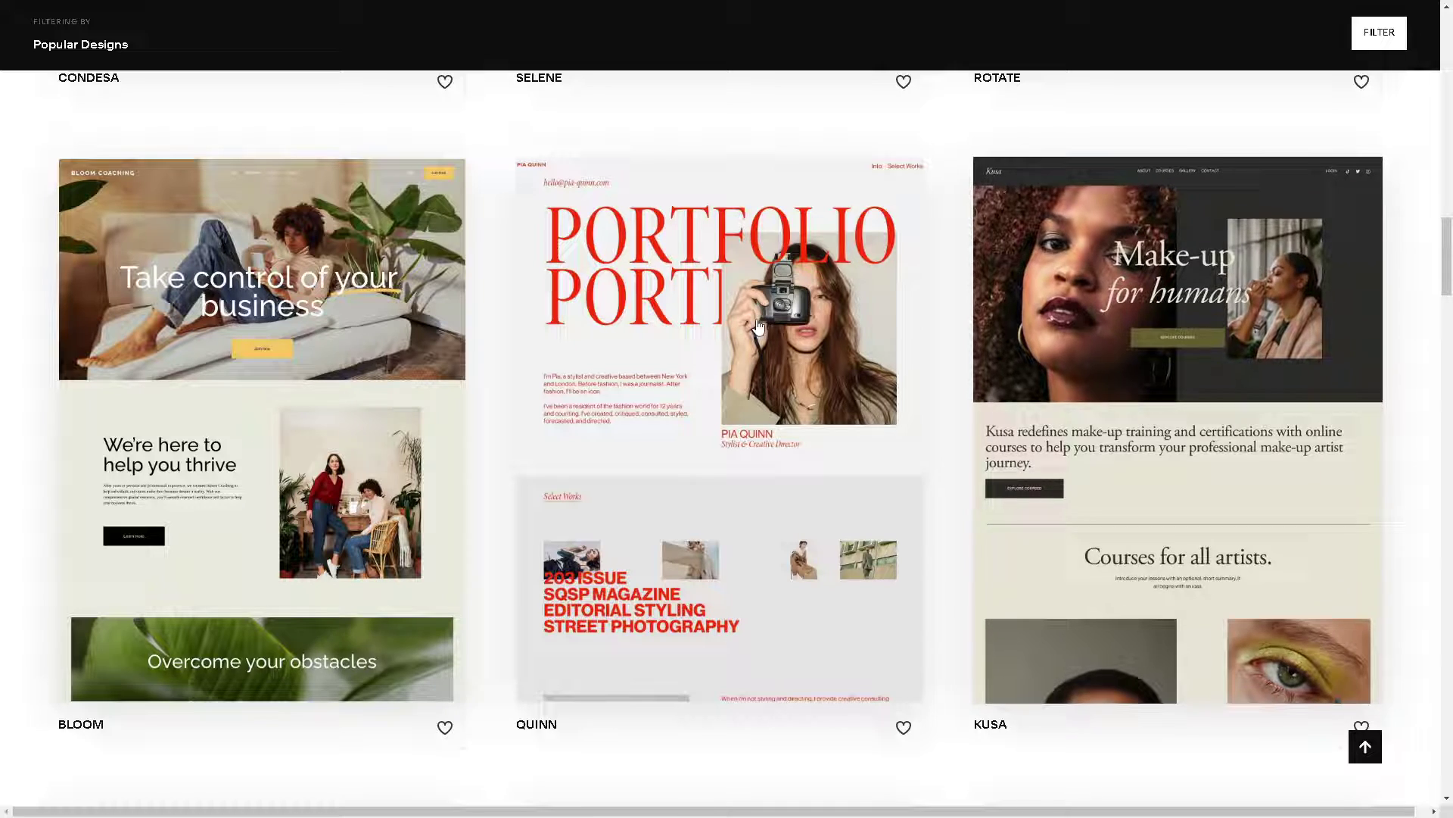
scroll(1278, 182, "up", 12)
scroll(1277, 182, "up", 10)
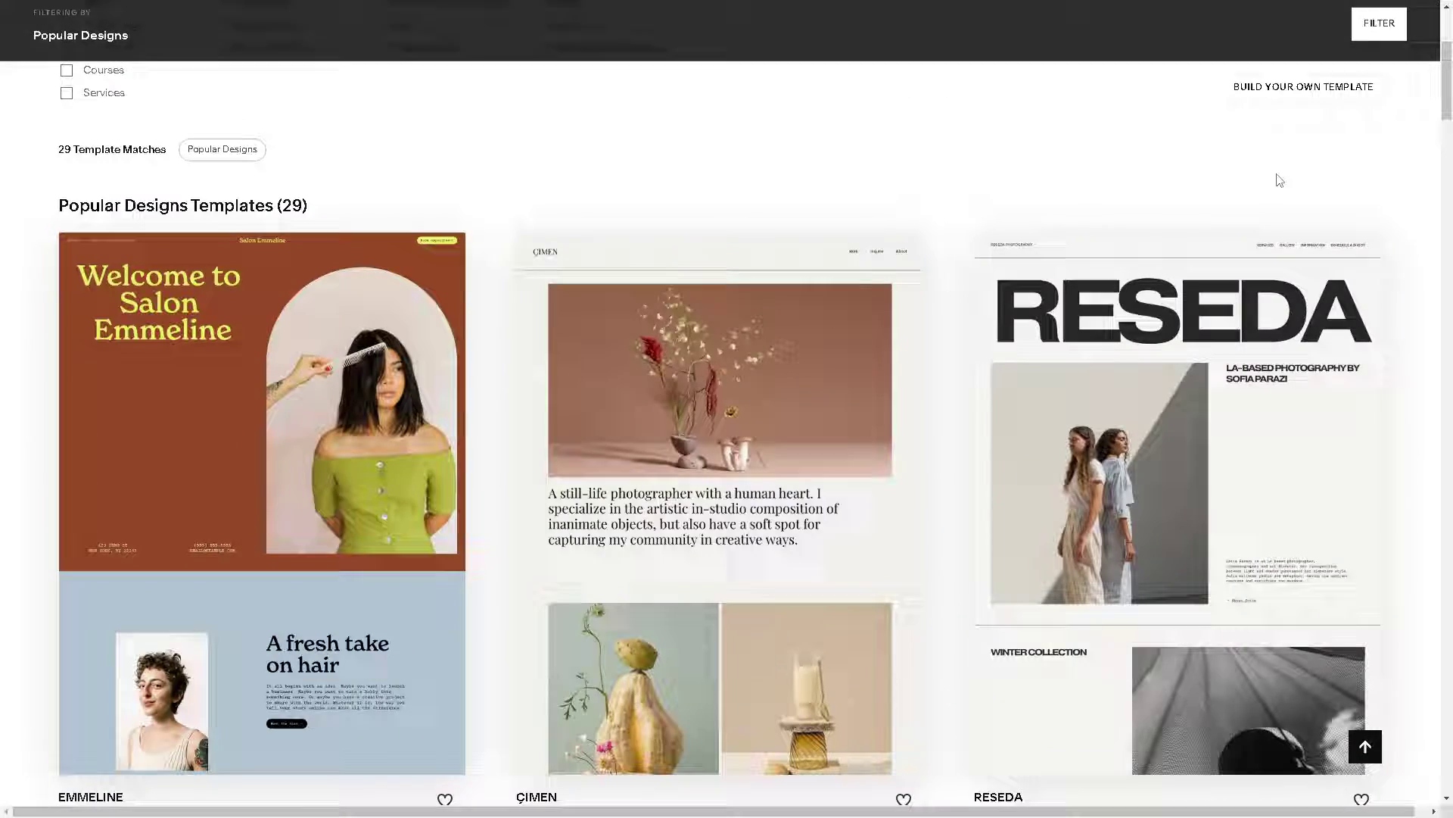
Reach the account dashboard and check its Domains page, which lists no domains.
left_click(1378, 31)
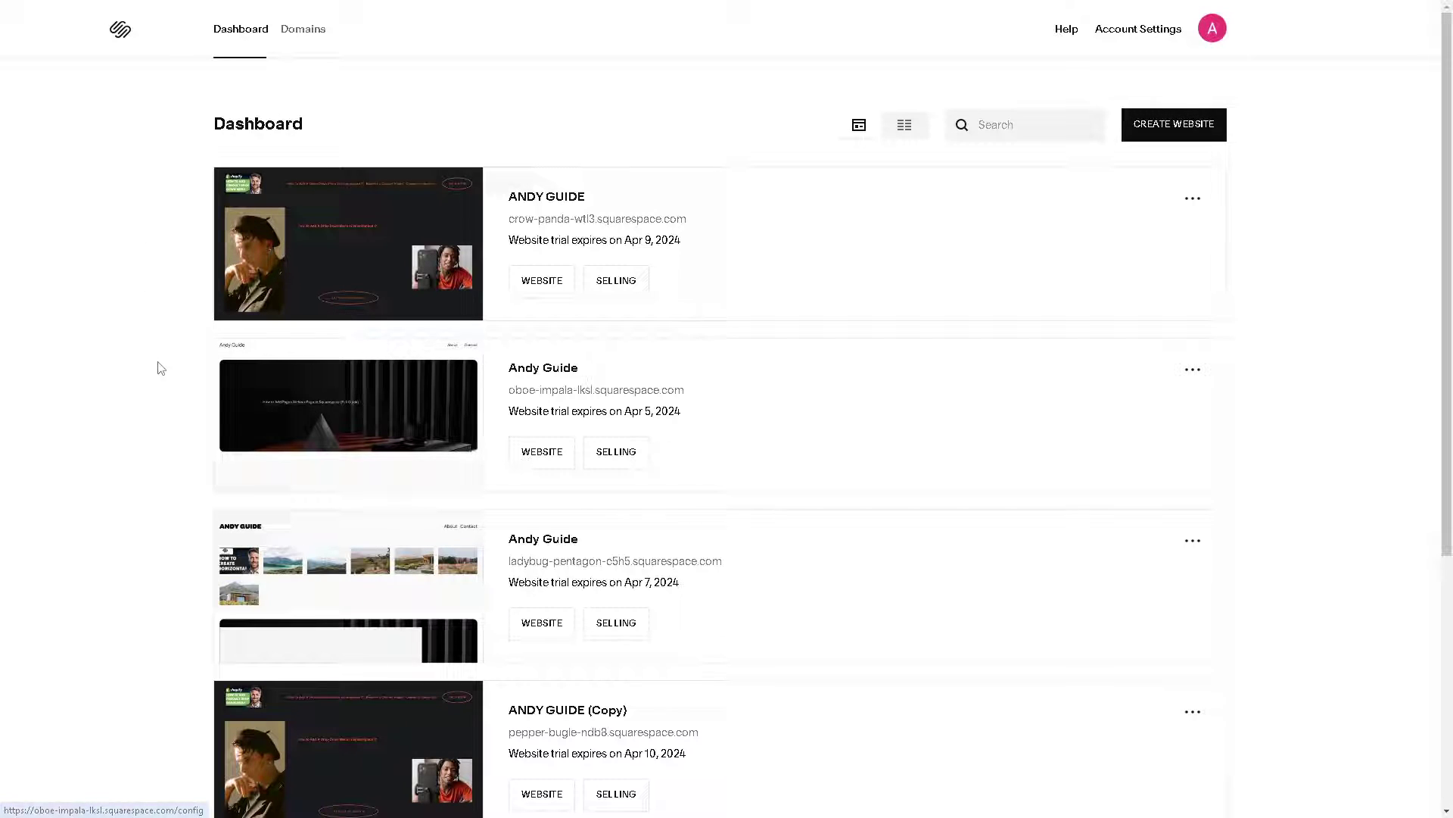
left_click(305, 30)
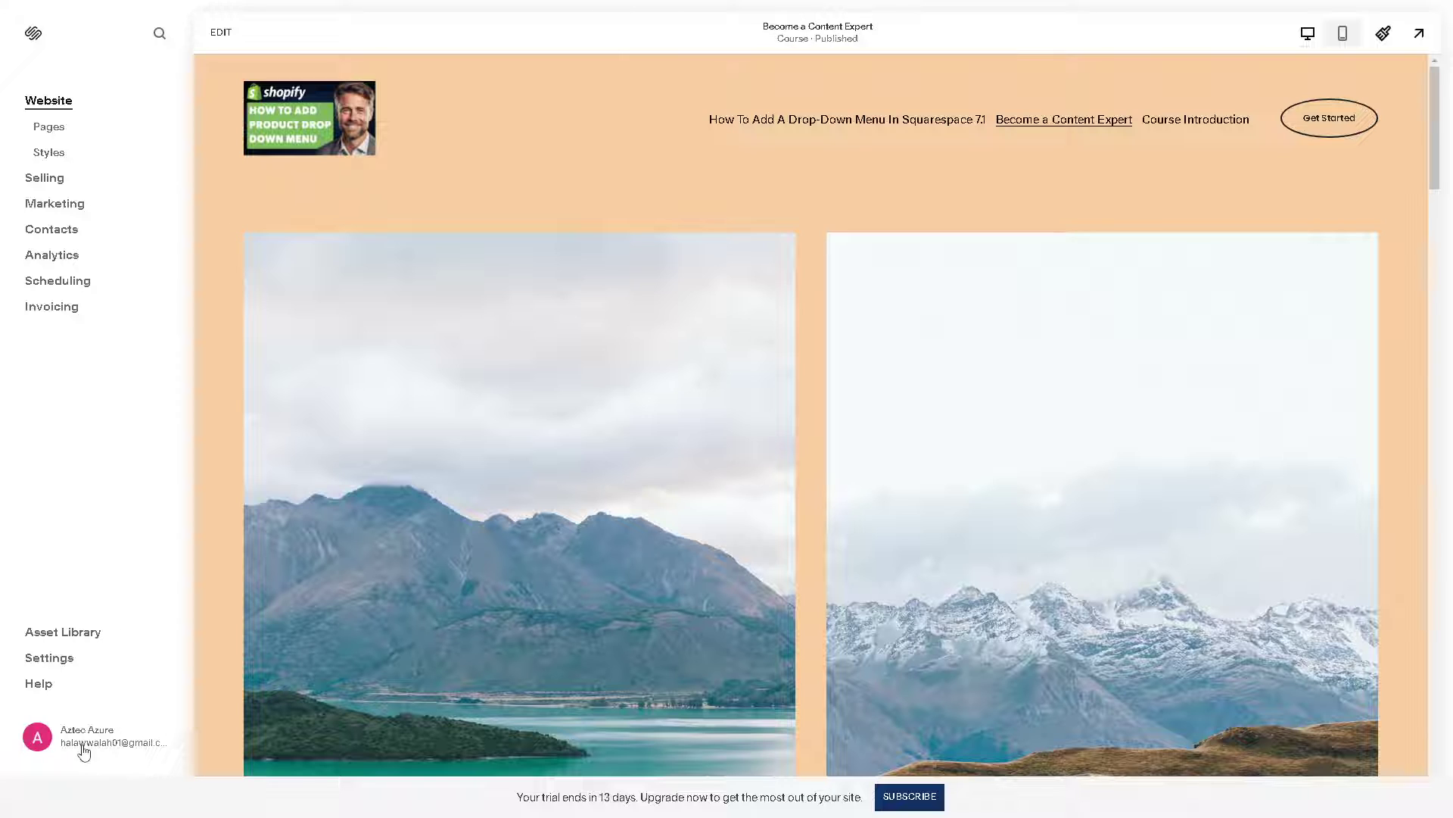
Open the site's Domains & Email settings and its Google Workspace email setup.
left_click(60, 665)
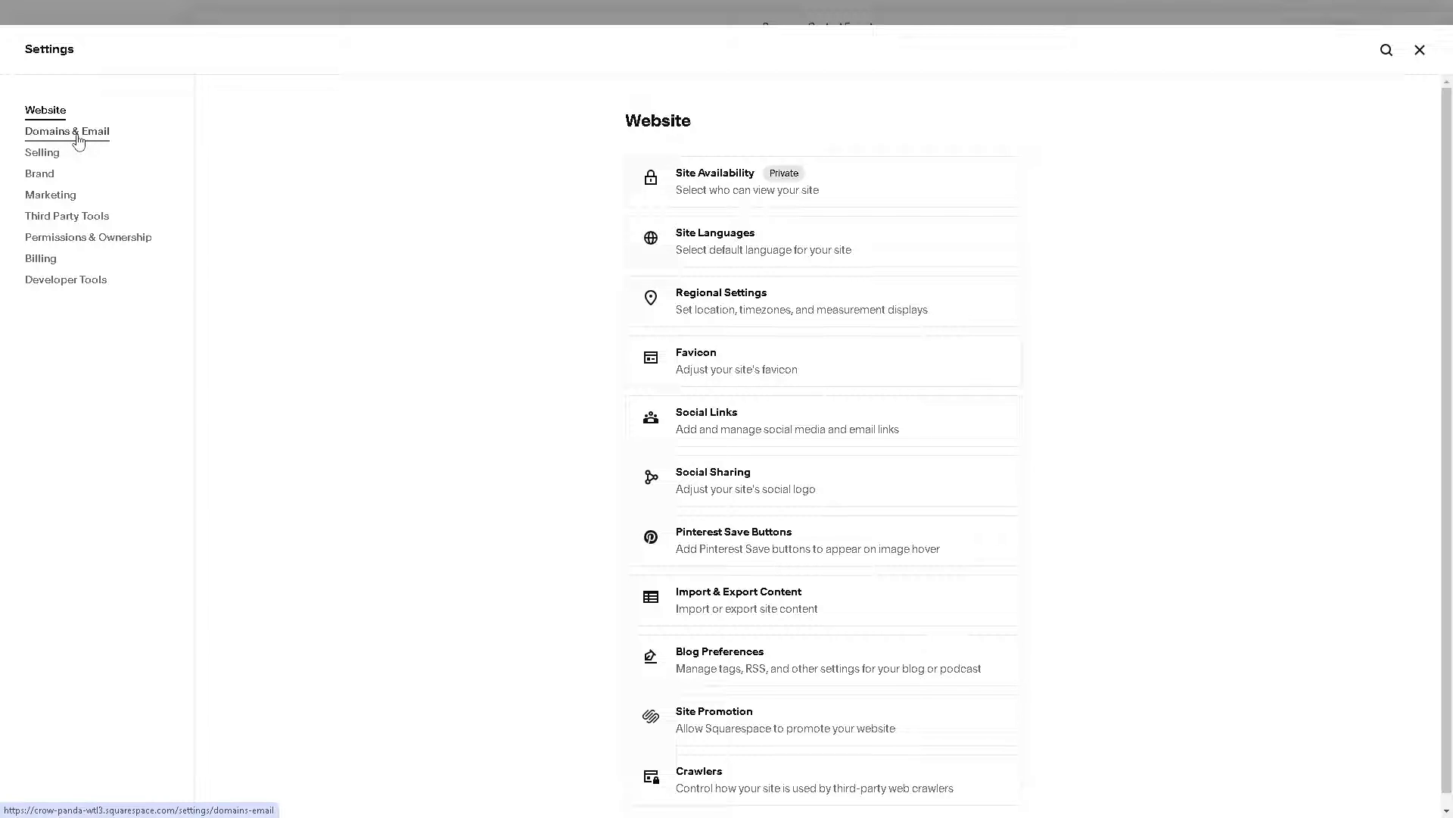
left_click(77, 140)
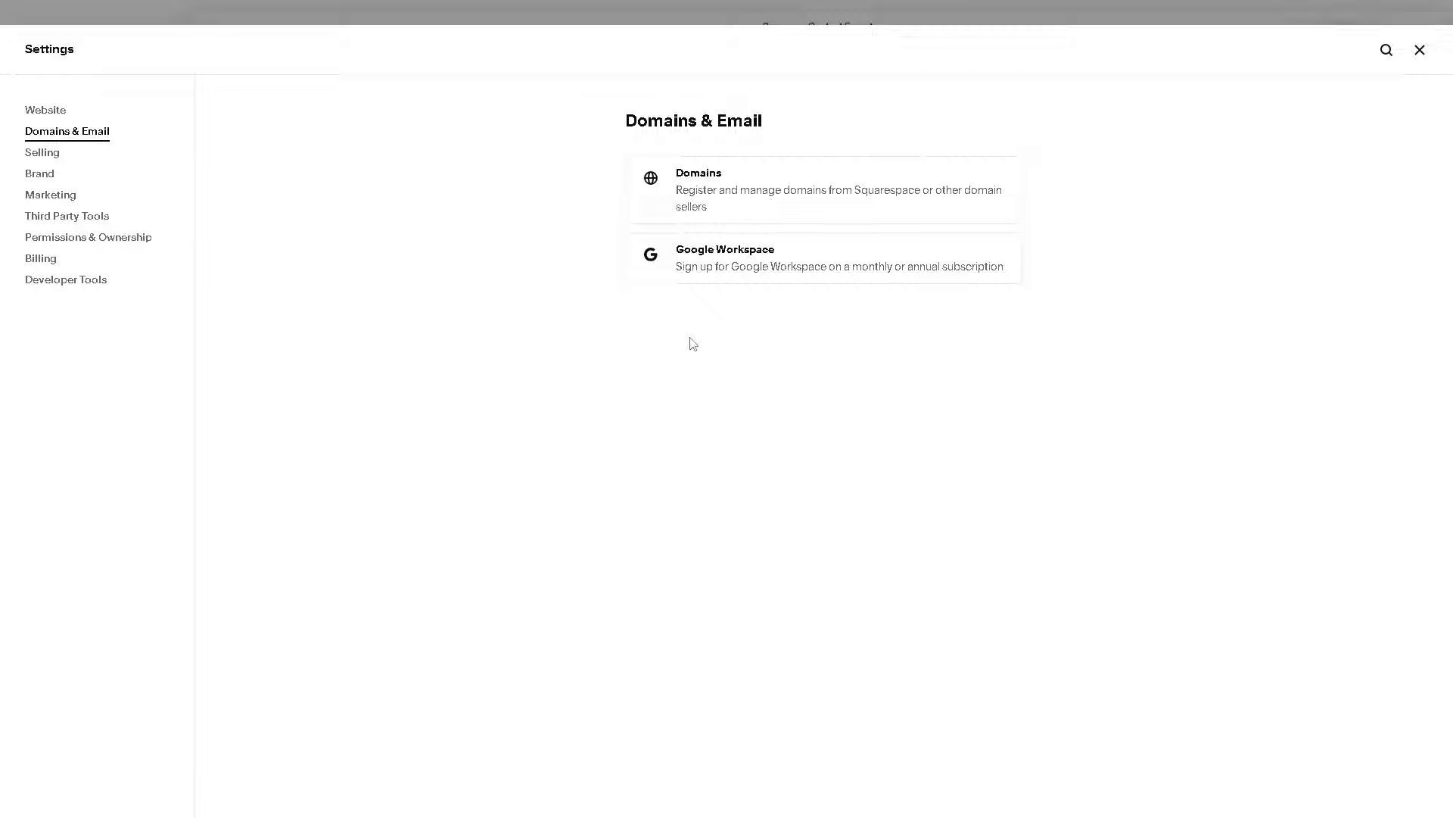
left_click(746, 270)
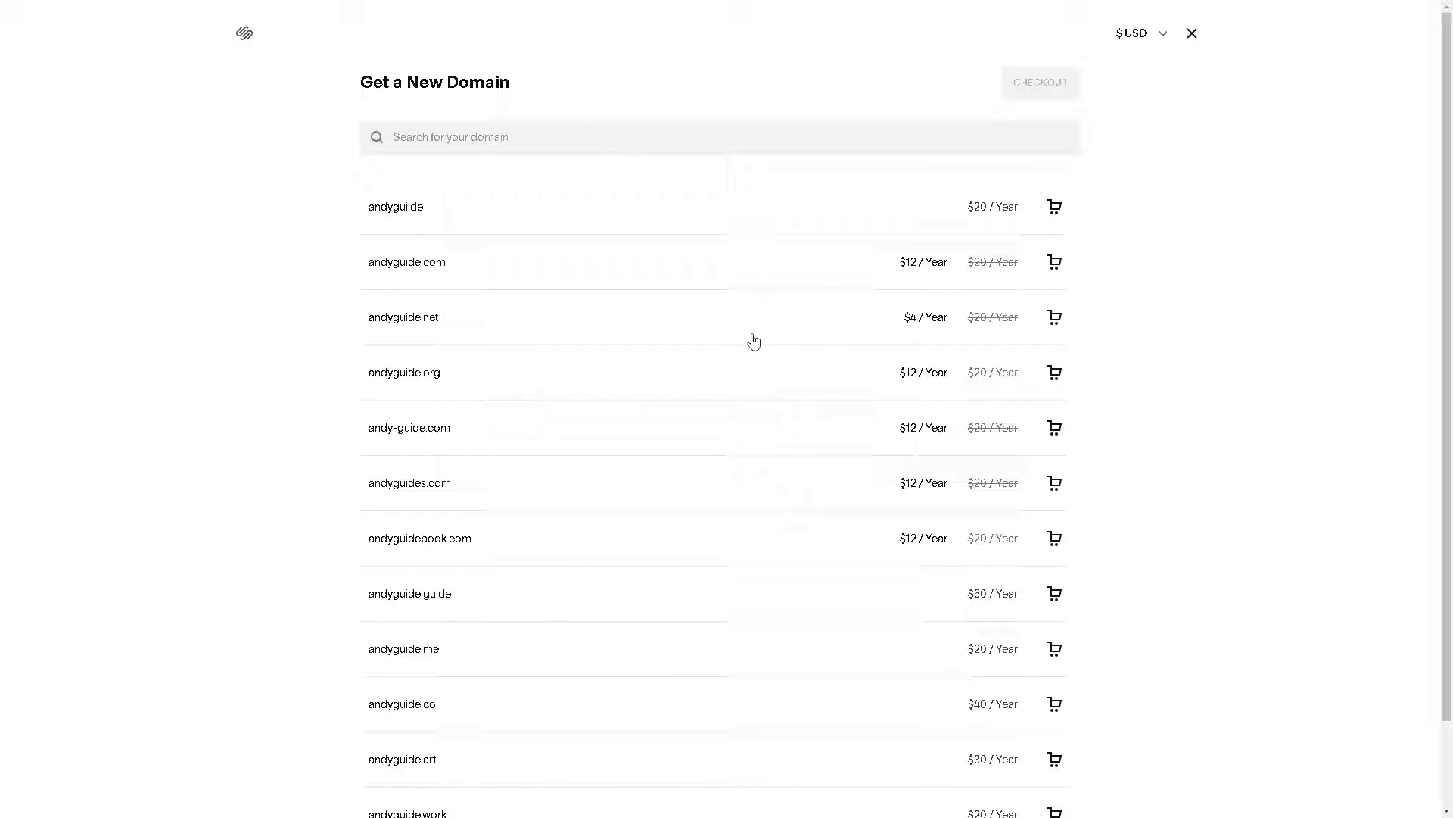
Look over the suggested andyguide domains and their yearly prices.
scroll(804, 318, "down", 1)
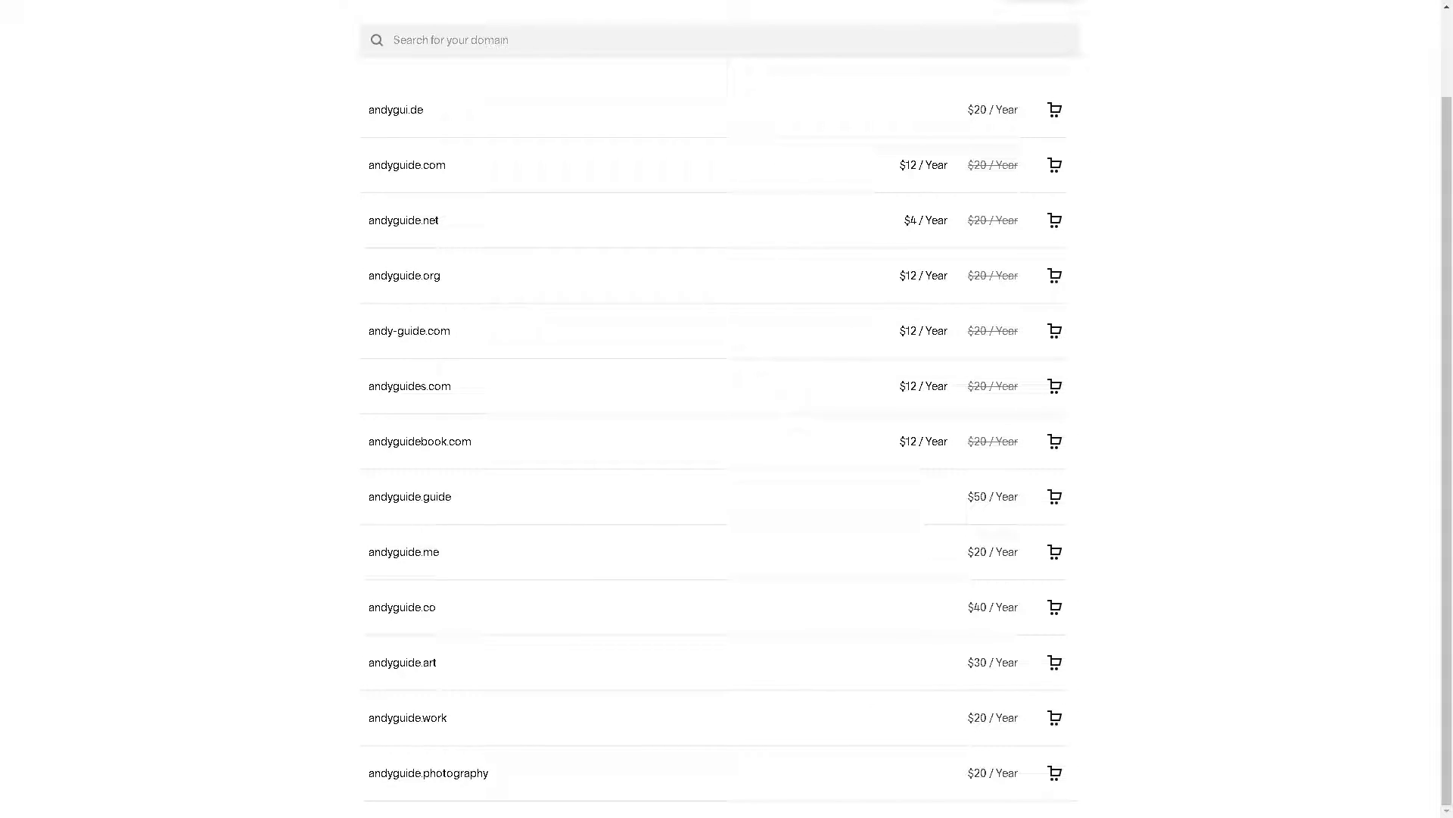
scroll(753, 451, "up", 1)
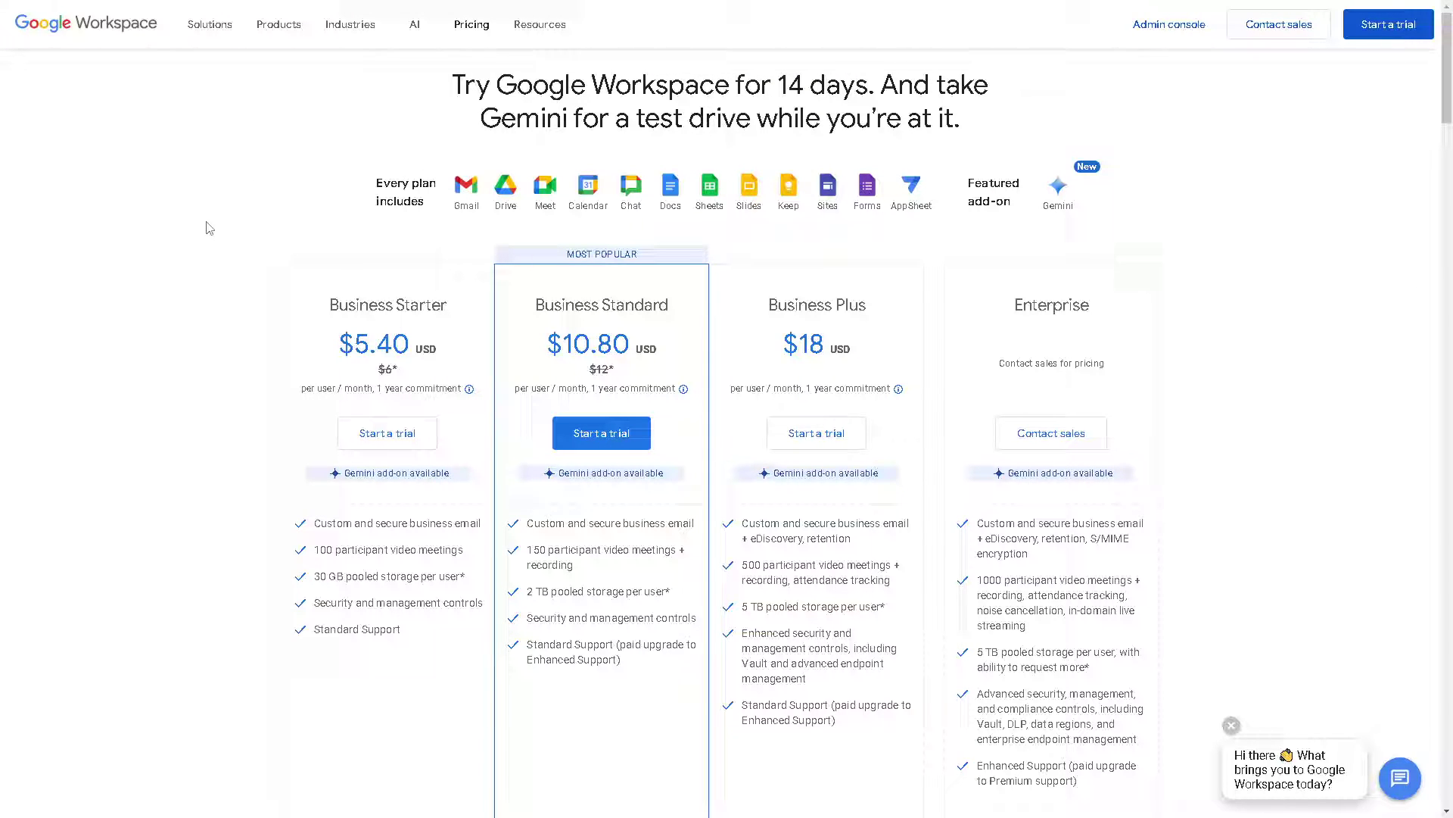
Compare the four plan cards, from Business Starter at $5.40 to contact-sales Enterprise.
scroll(235, 331, "down", 1)
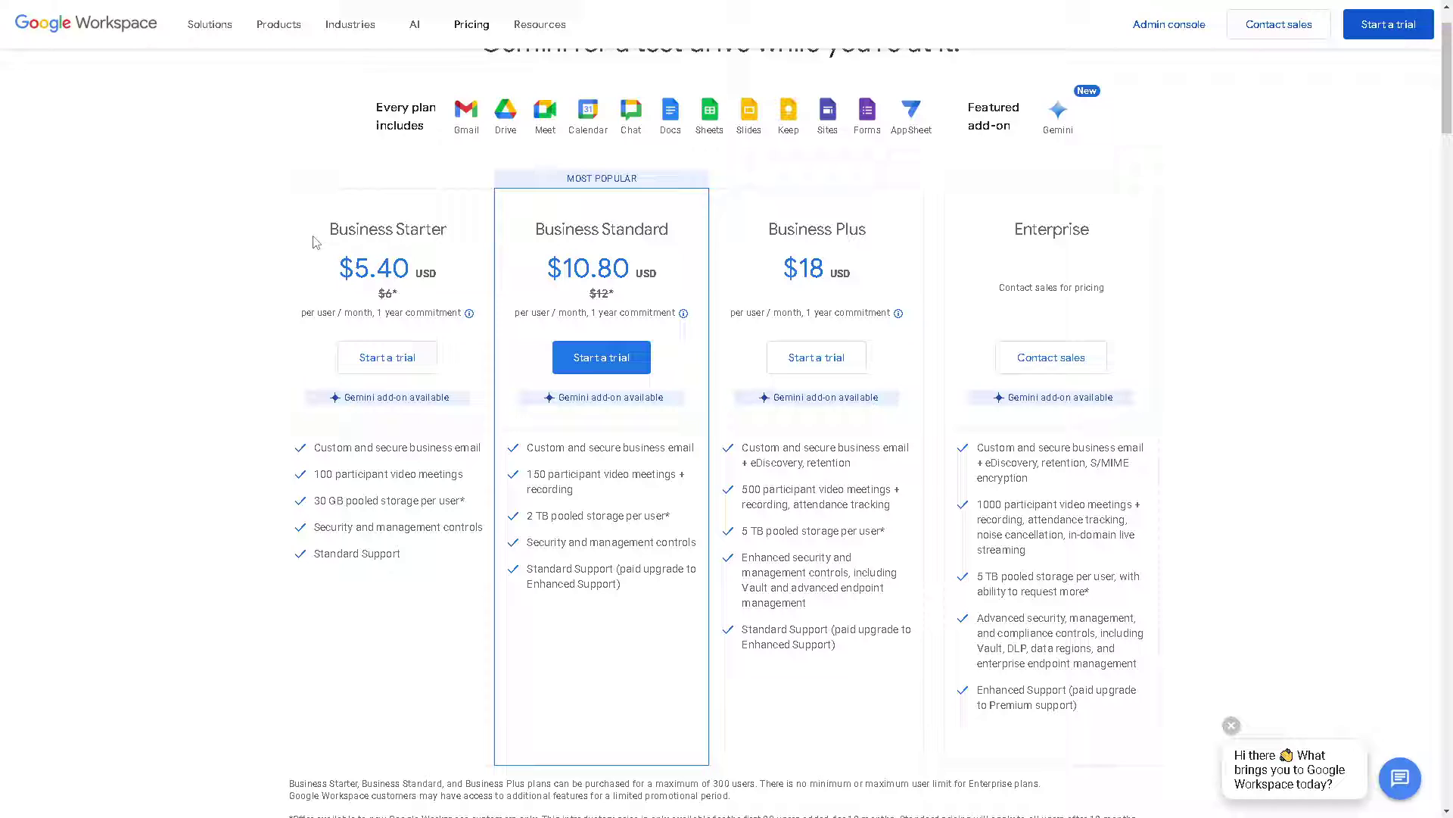
scroll(317, 241, "up", 1)
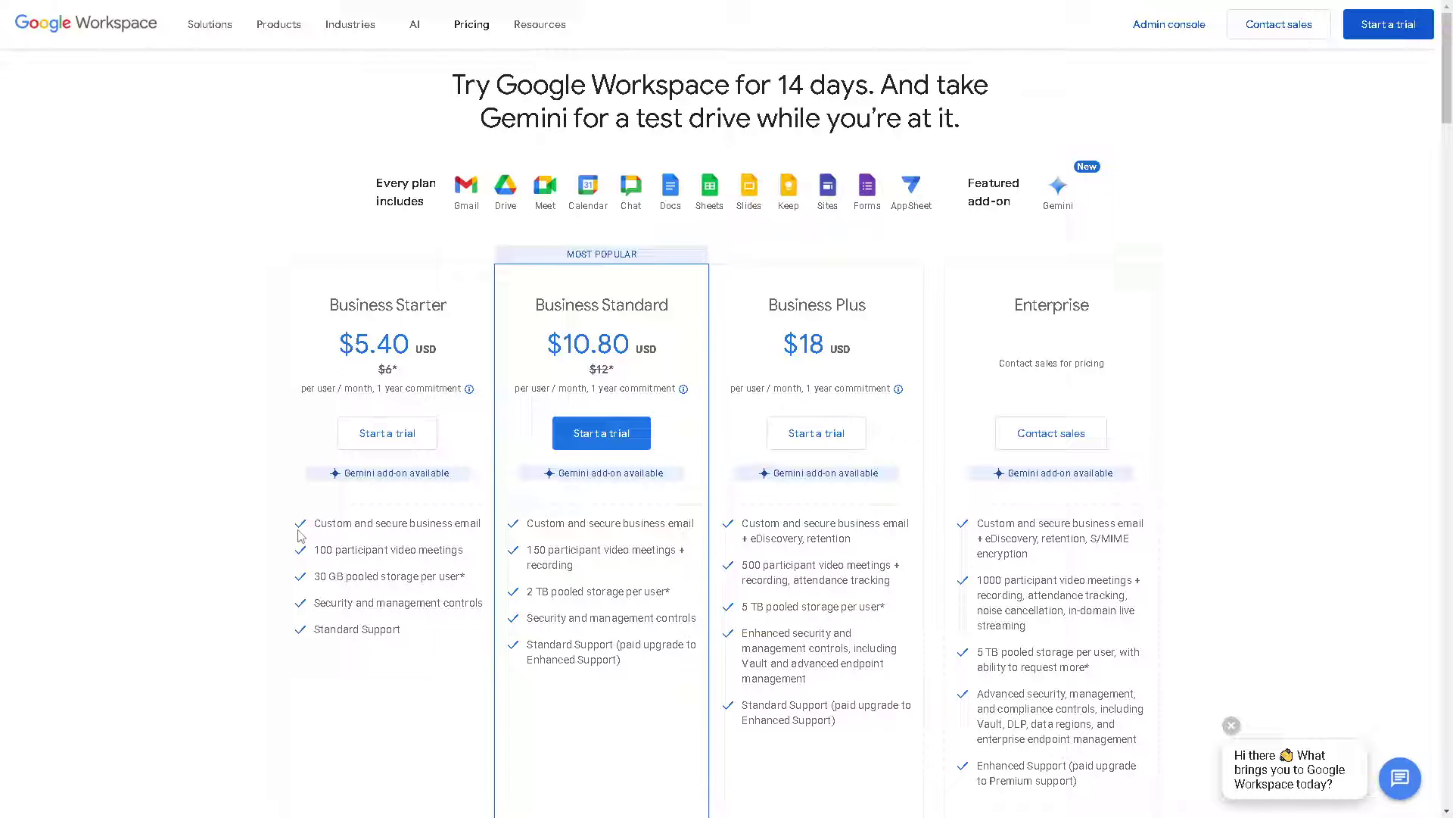
scroll(301, 535, "down", 1)
left_click_drag(320, 458, 405, 564)
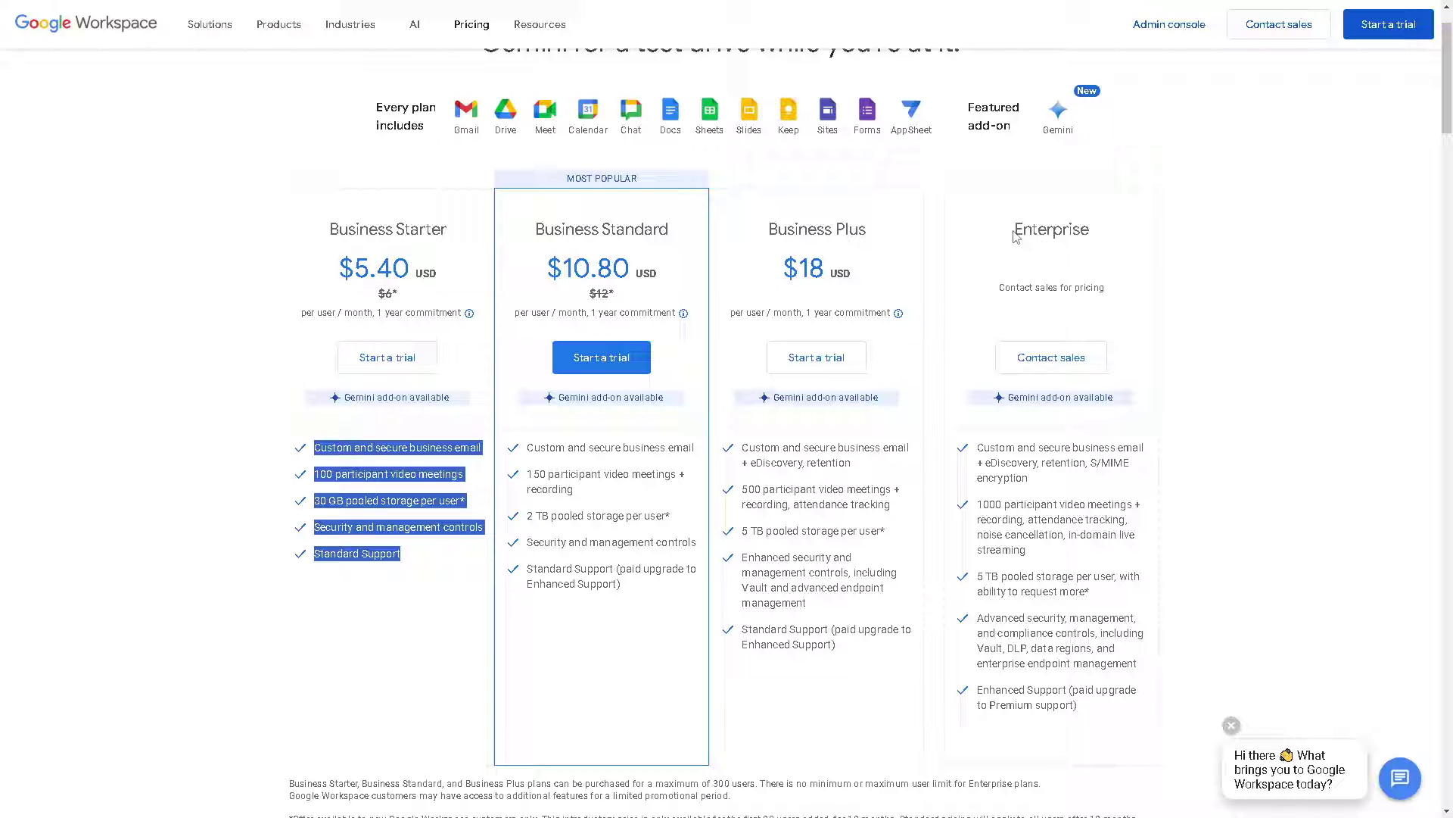
left_click_drag(1013, 230, 1104, 239)
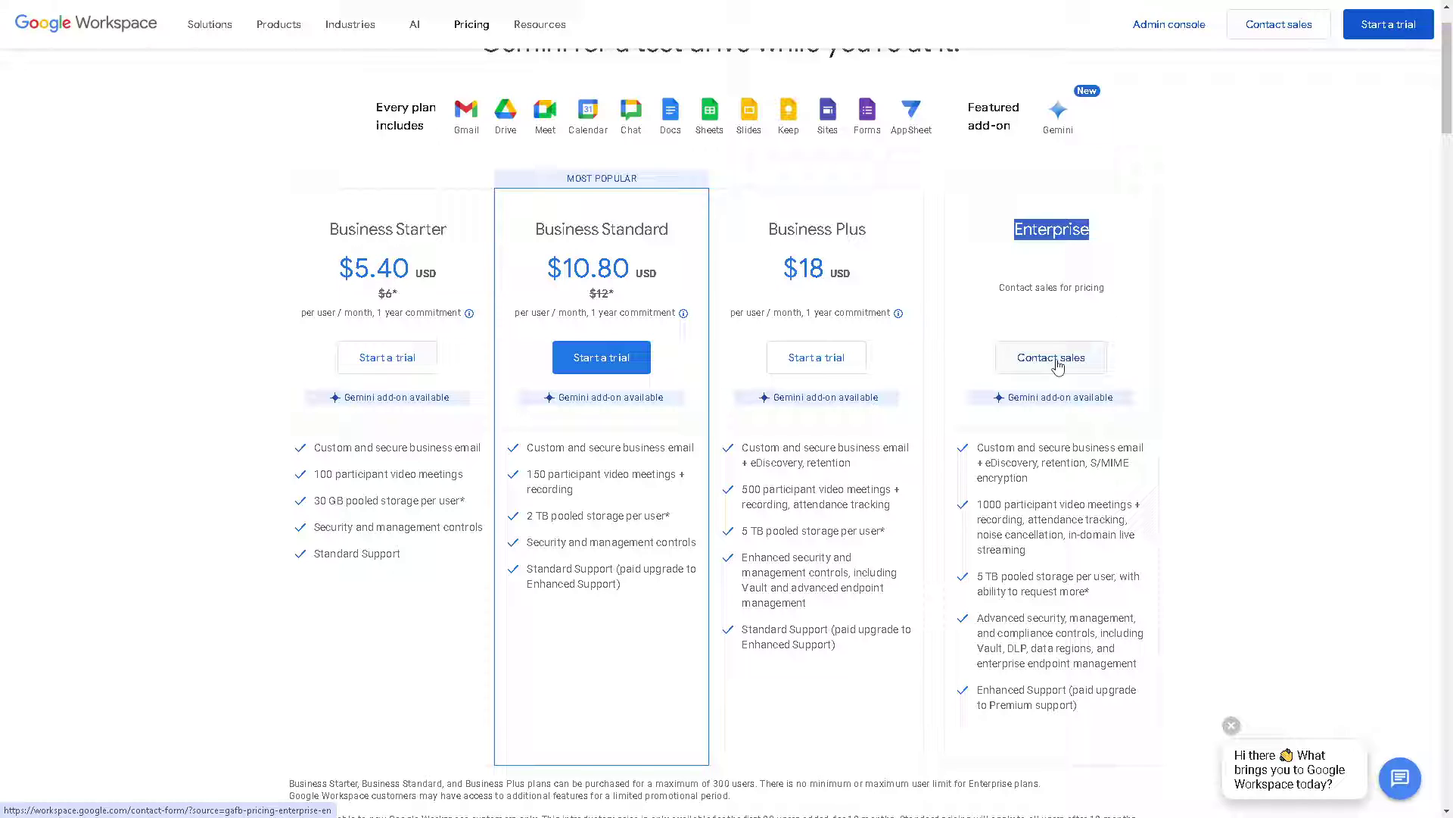
left_click(1209, 264)
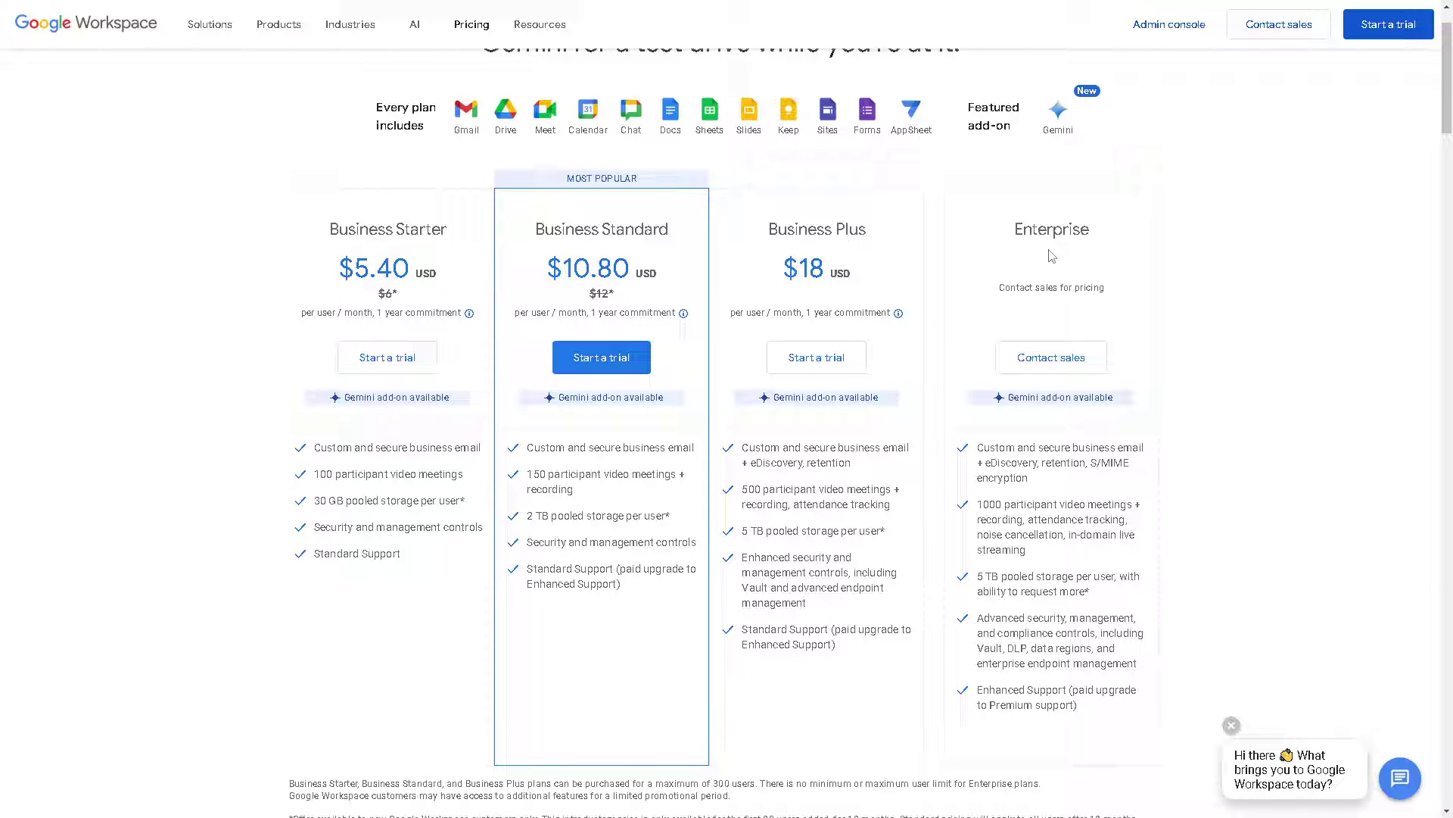
scroll(1050, 256, "up", 1)
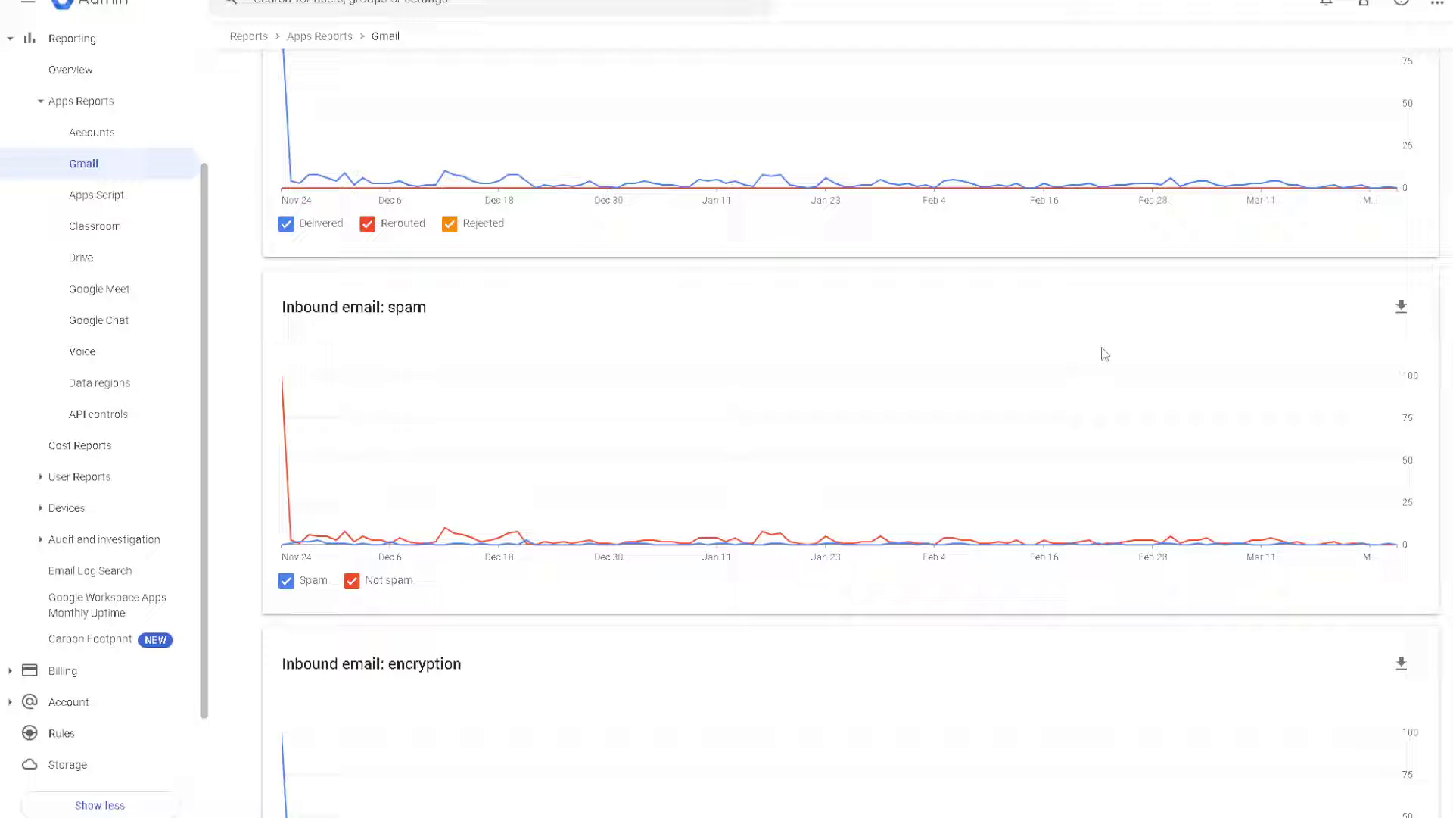
Review the Gmail report's total, inbound delivery, spam and encryption charts, then return to the top.
scroll(805, 384, "up", 2)
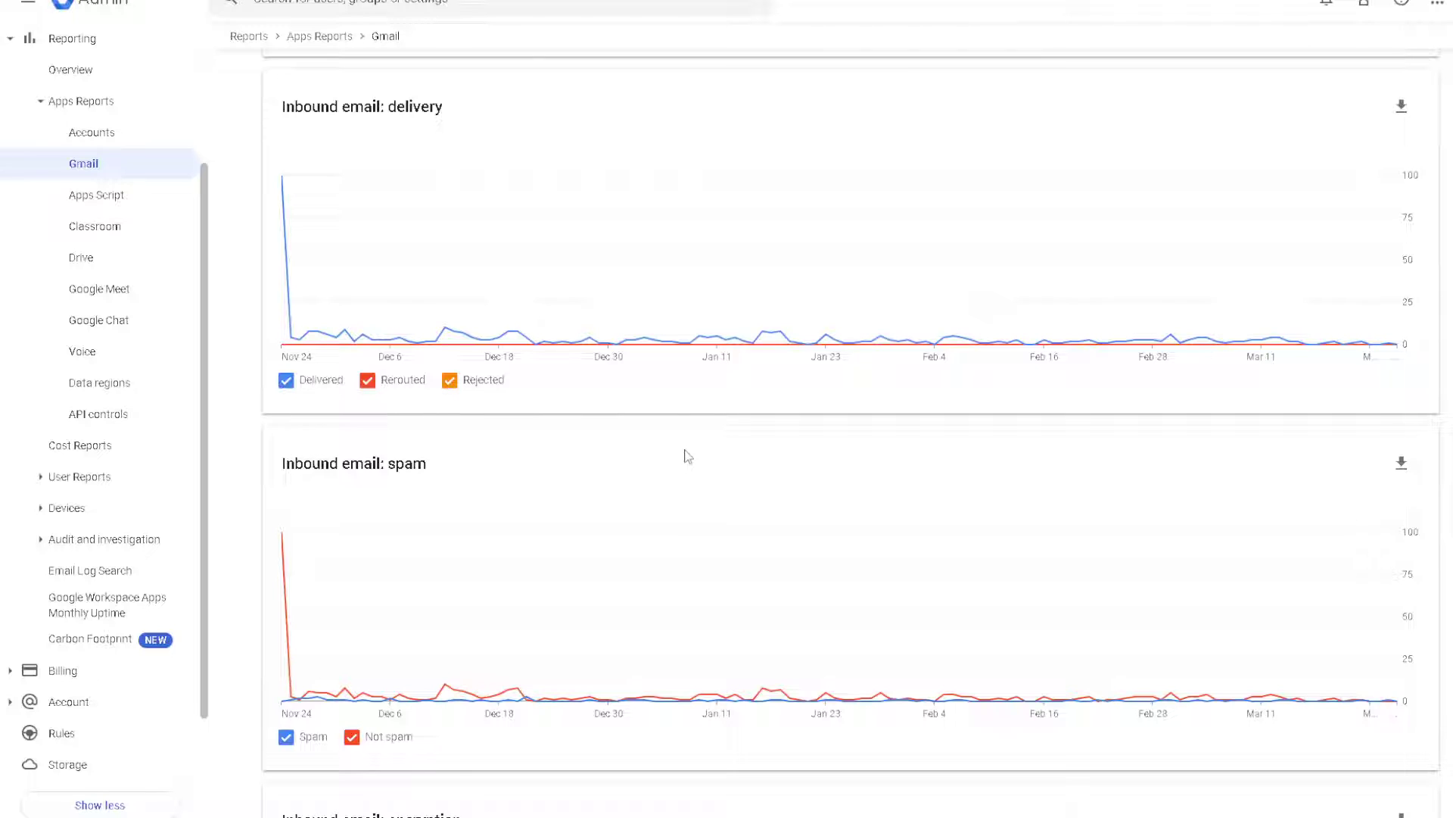
scroll(686, 455, "down", 5)
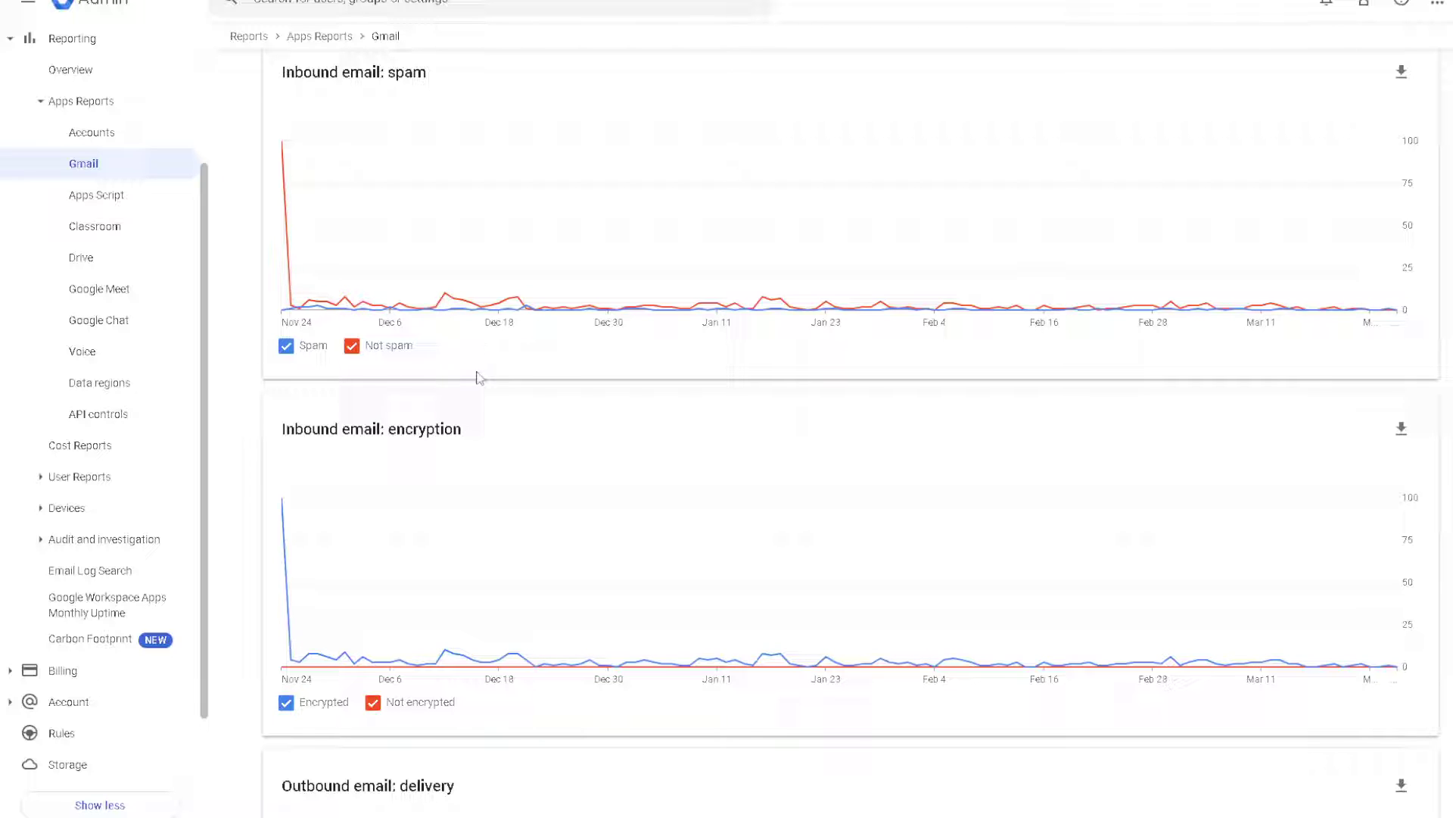
scroll(478, 367, "down", 2)
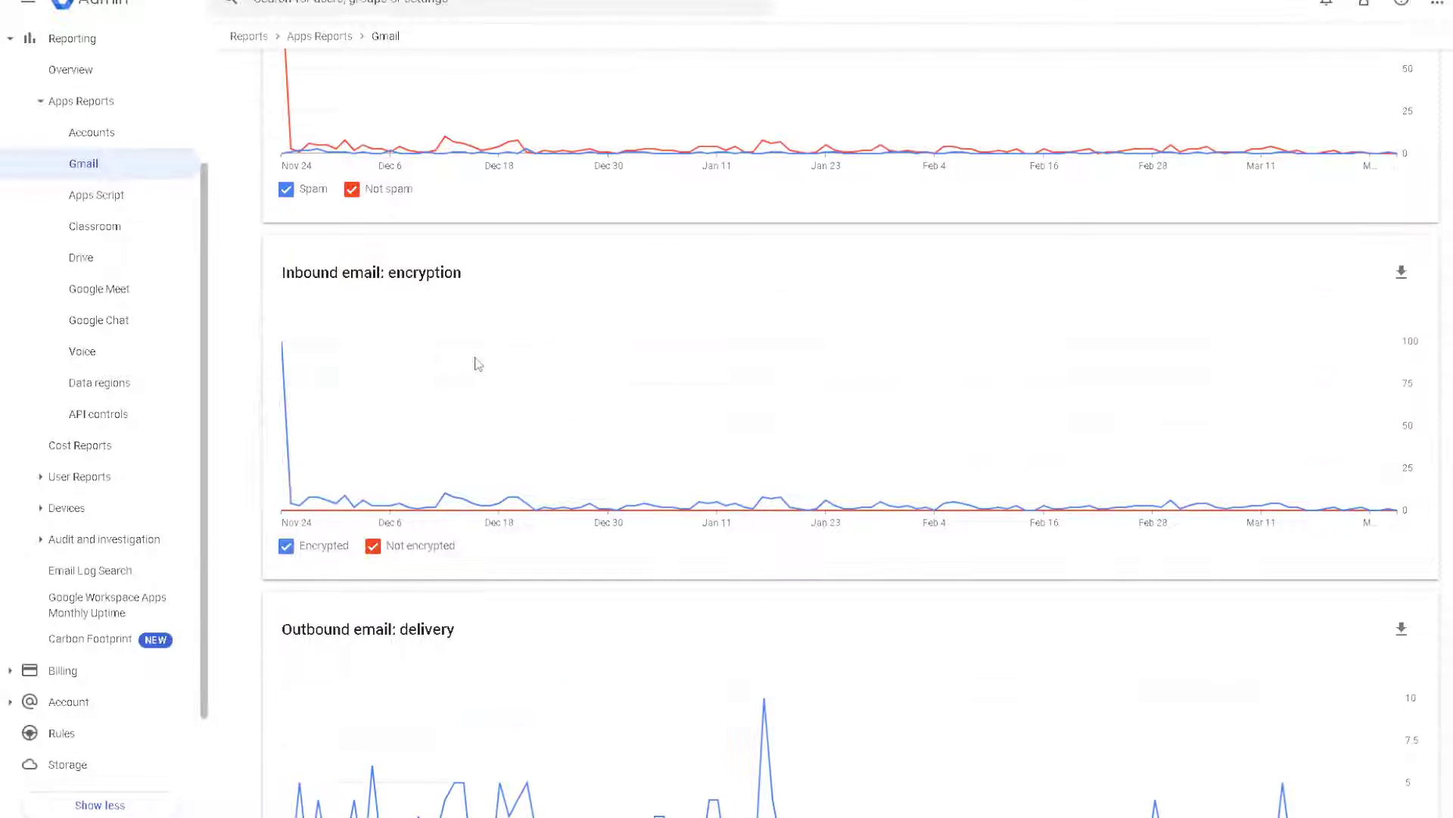
scroll(477, 364, "up", 6)
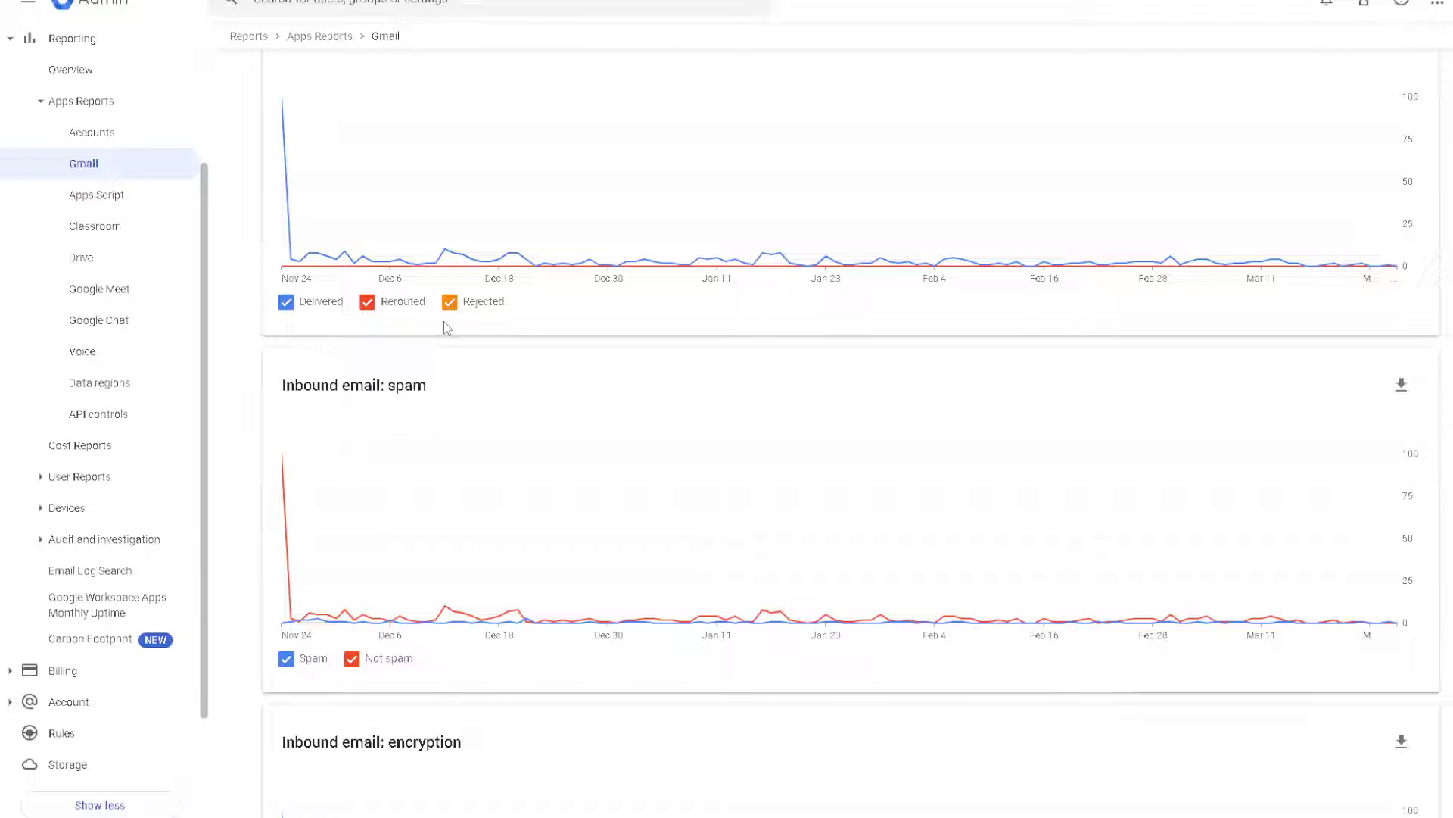
scroll(446, 327, "down", 2)
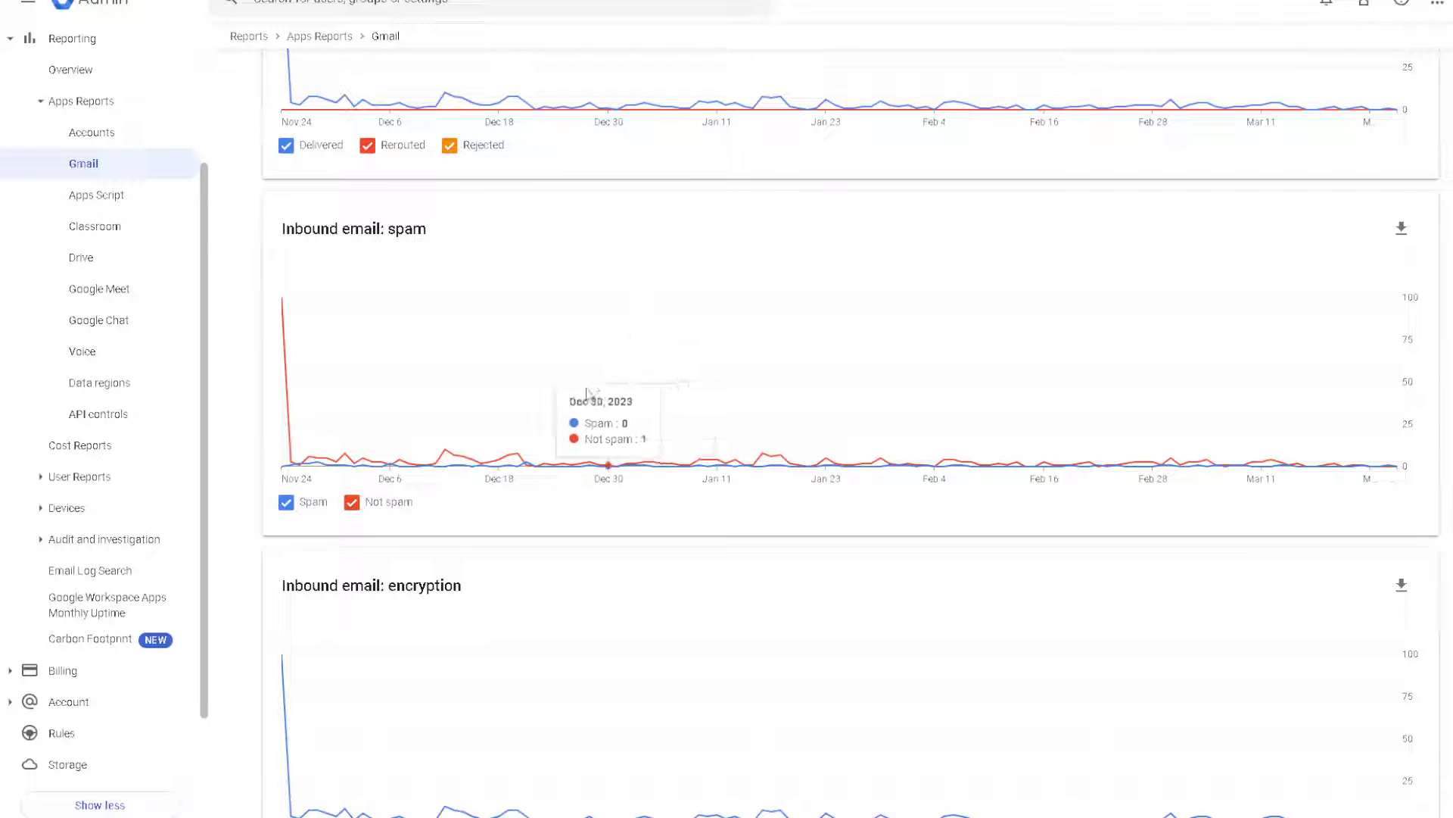
scroll(110, 485, "down", 2)
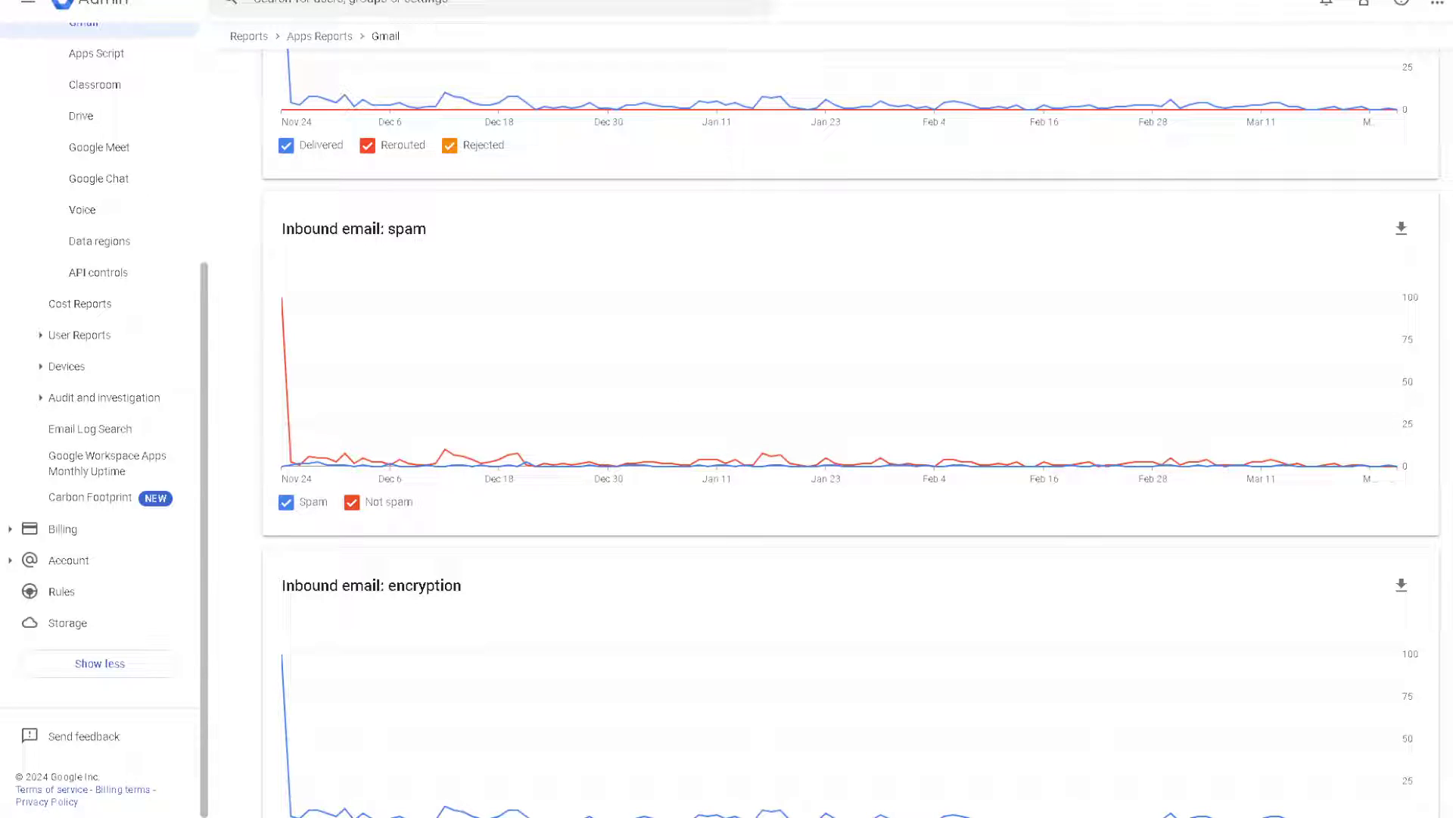
scroll(848, 378, "up", 10)
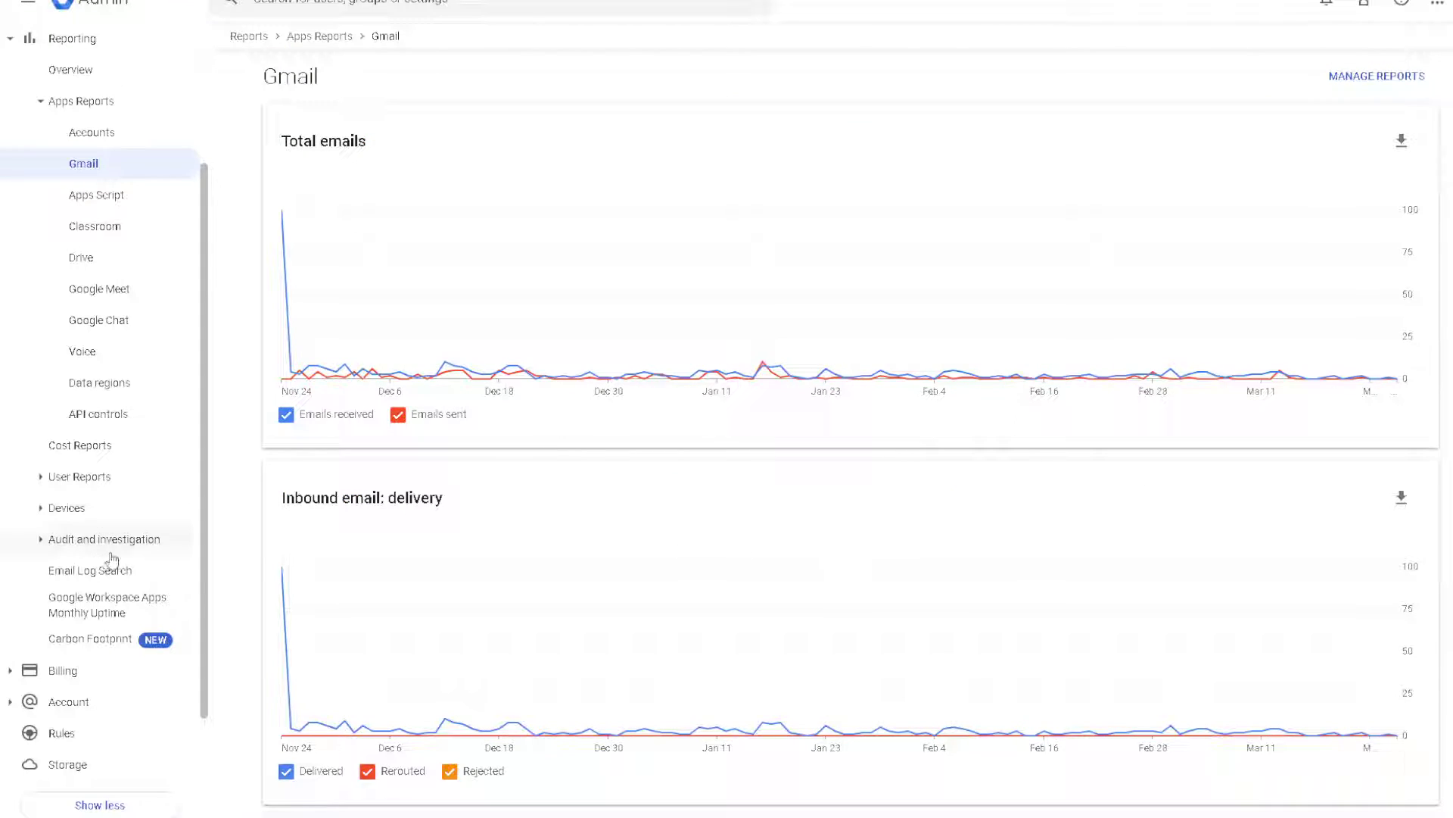
Open Email Log Search under Reporting, showing 0 results for today.
left_click(103, 575)
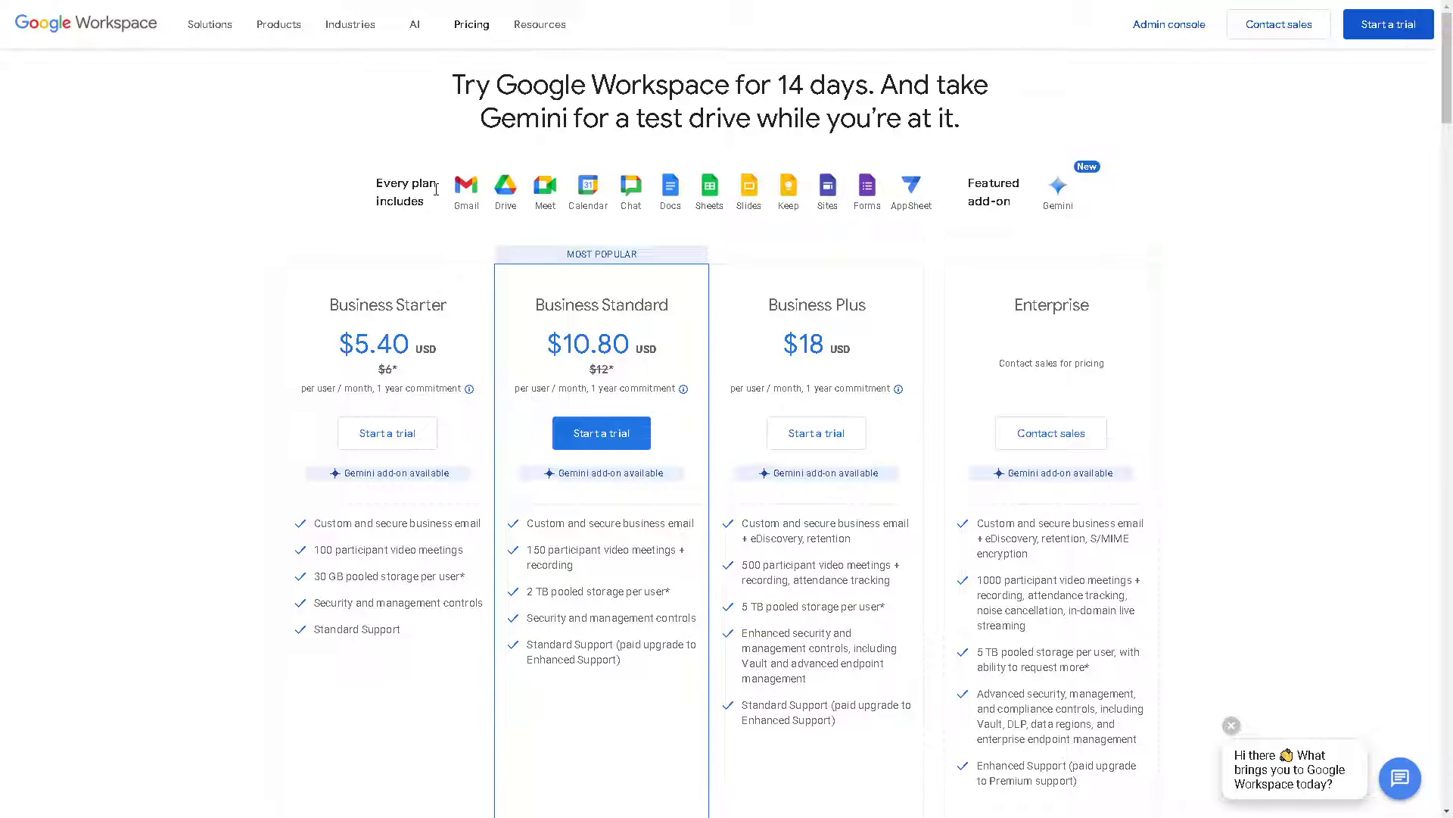
Highlight the row of apps every plan includes, then open the Google Workspace help chat.
left_click_drag(453, 191, 945, 196)
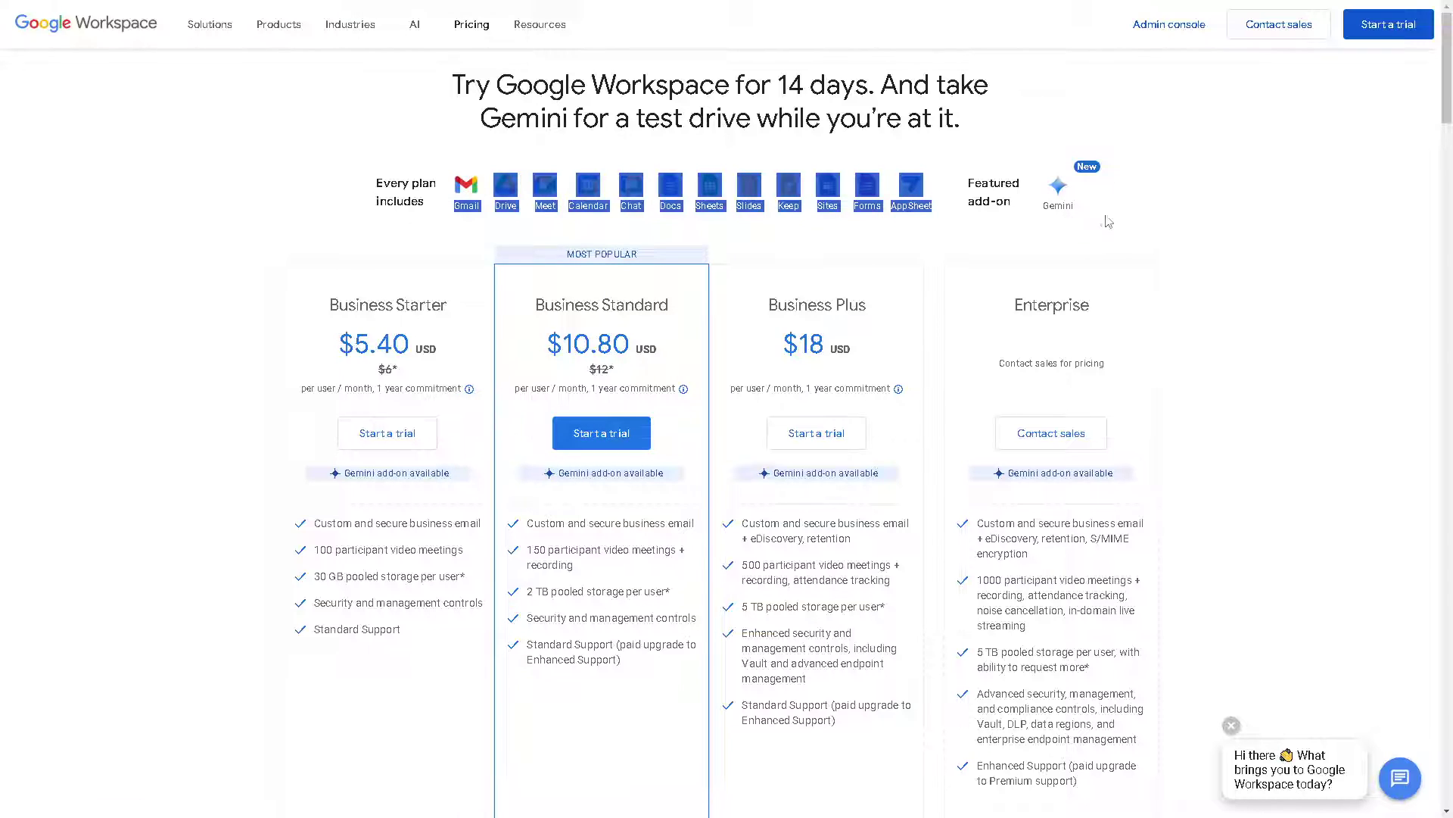
left_click(1152, 221)
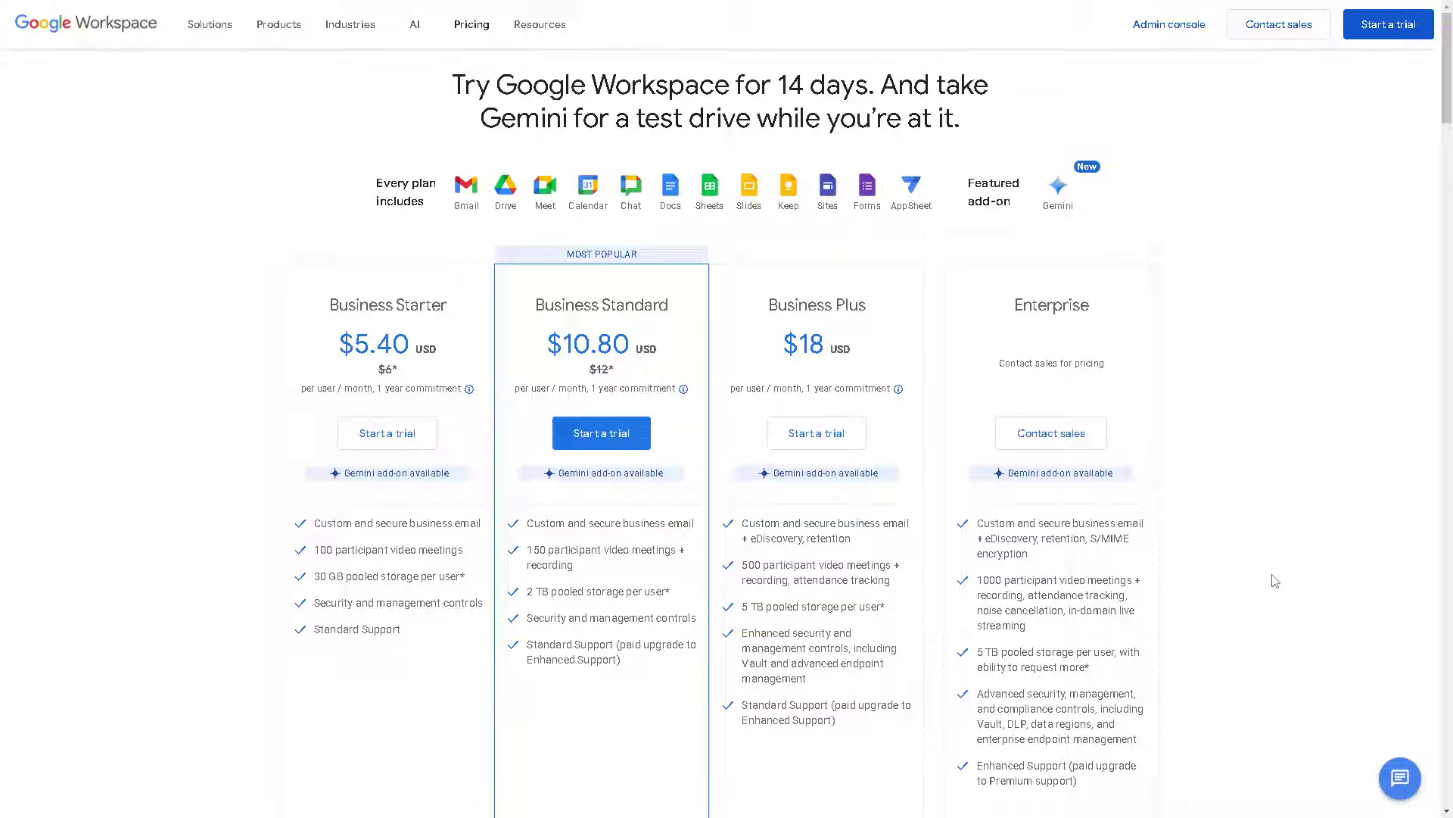
left_click(1402, 783)
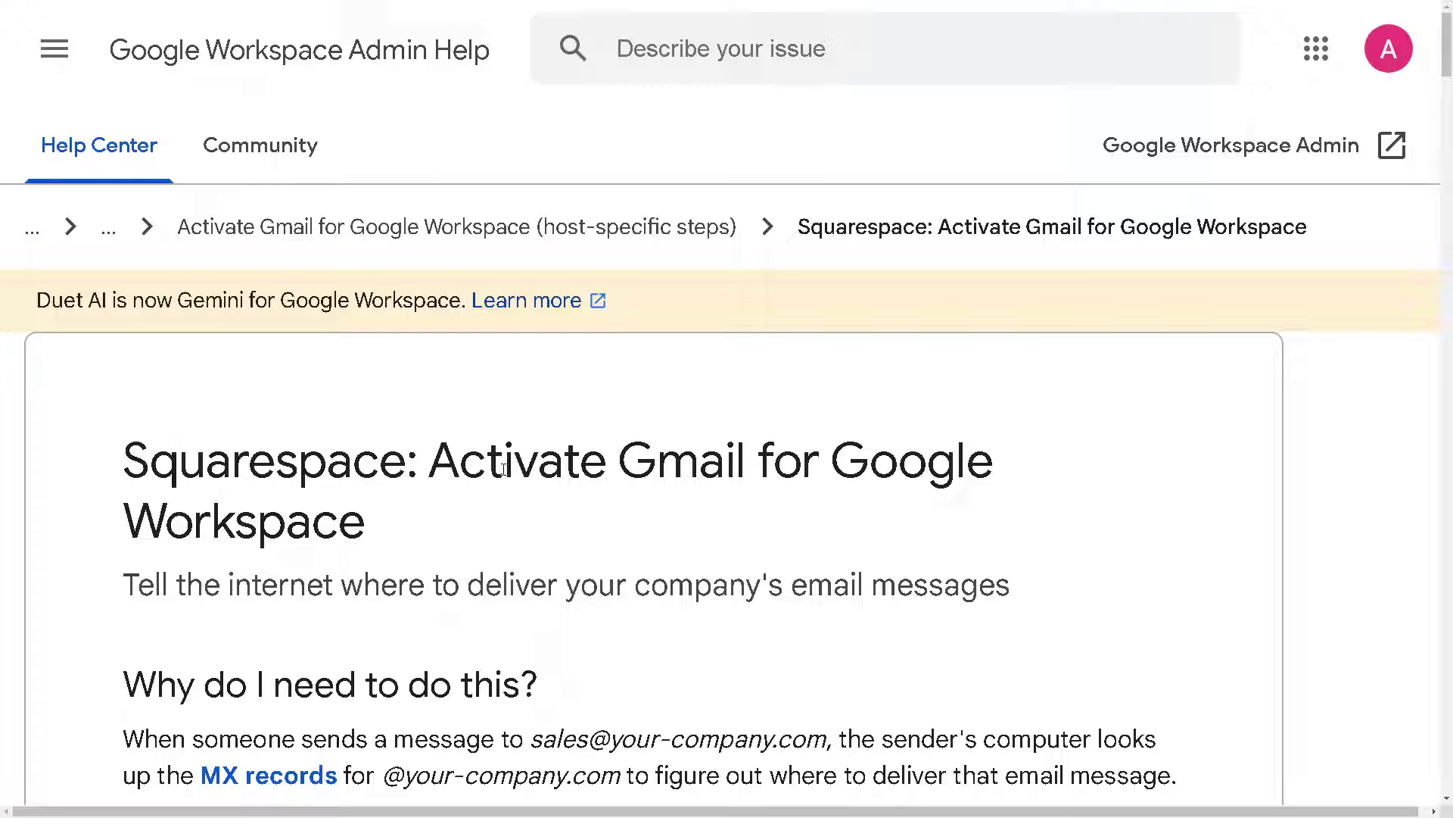
Read the Squarespace Gmail article's MX record instructions down to Open the setup tool.
scroll(508, 469, "down", 2)
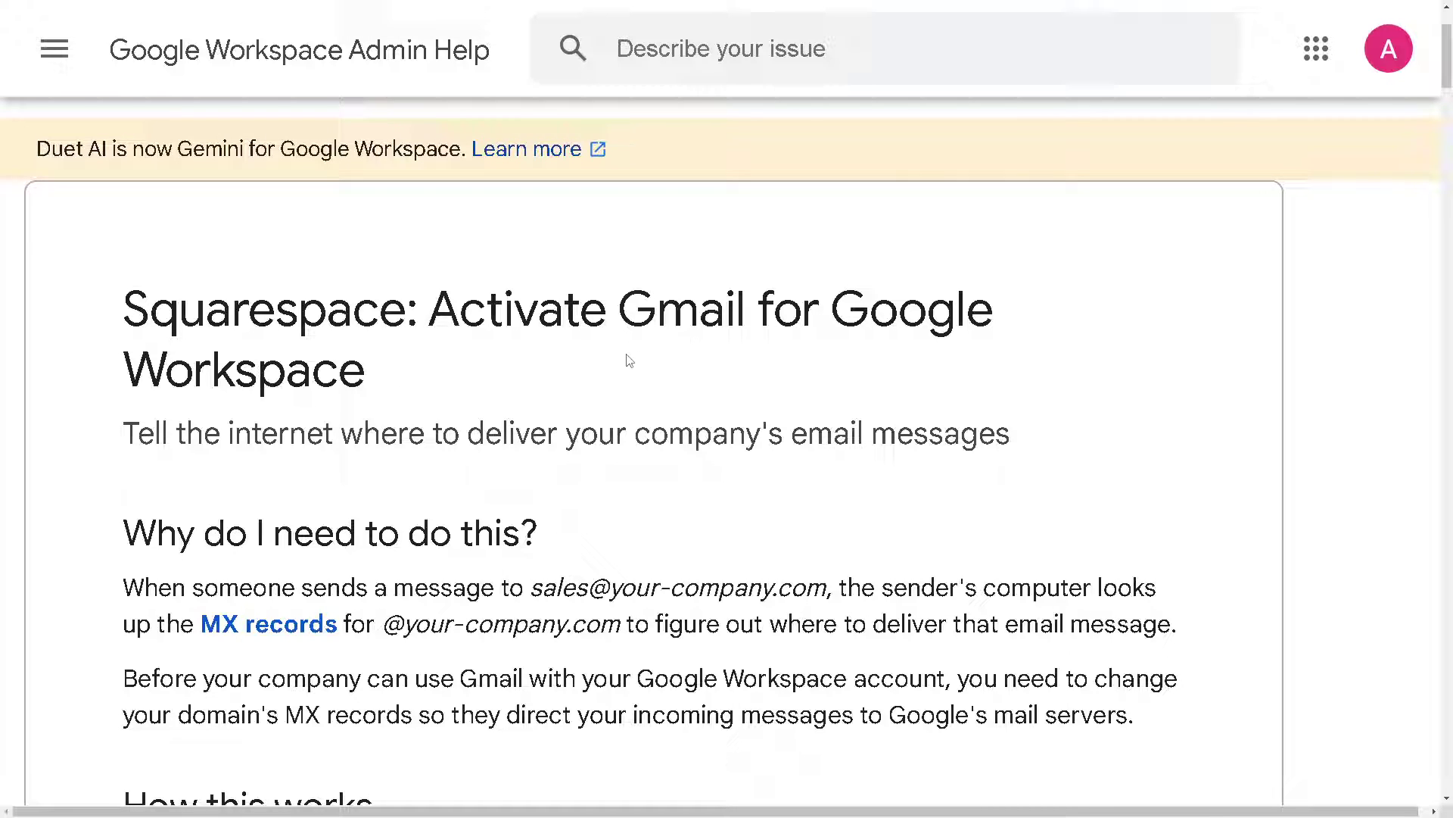
scroll(559, 405, "down", 3)
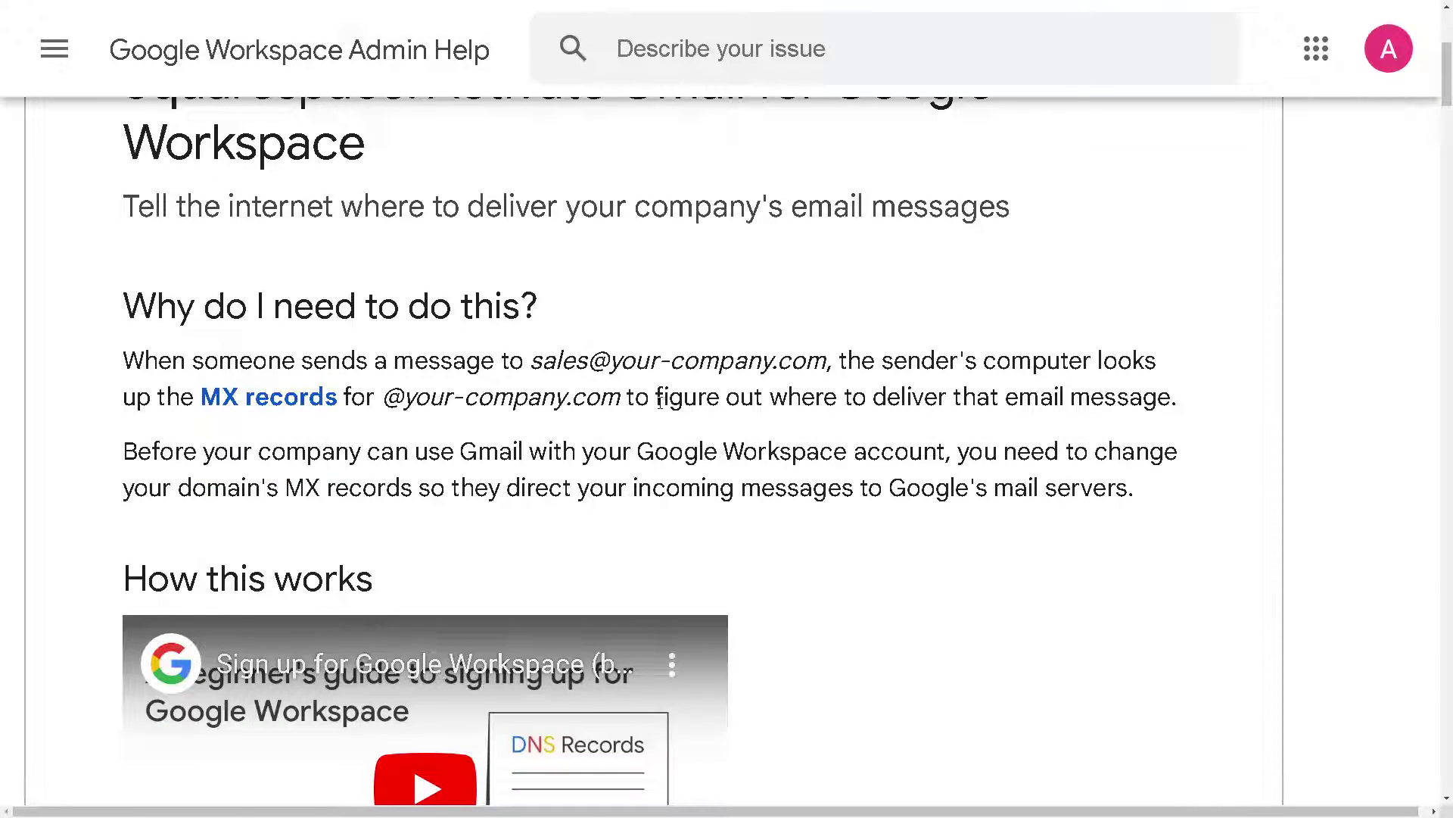
scroll(759, 402, "down", 8)
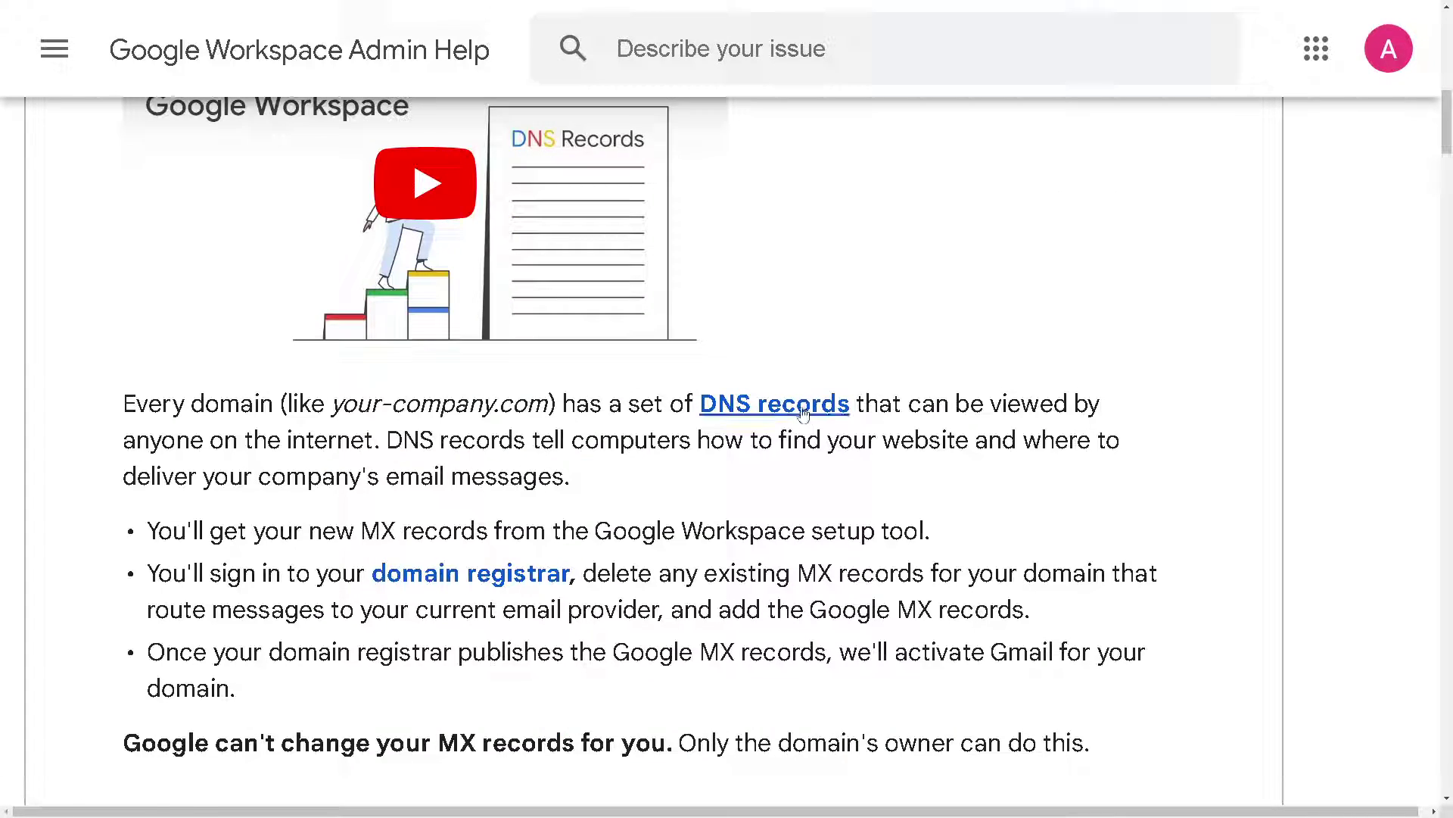
scroll(678, 474, "down", 5)
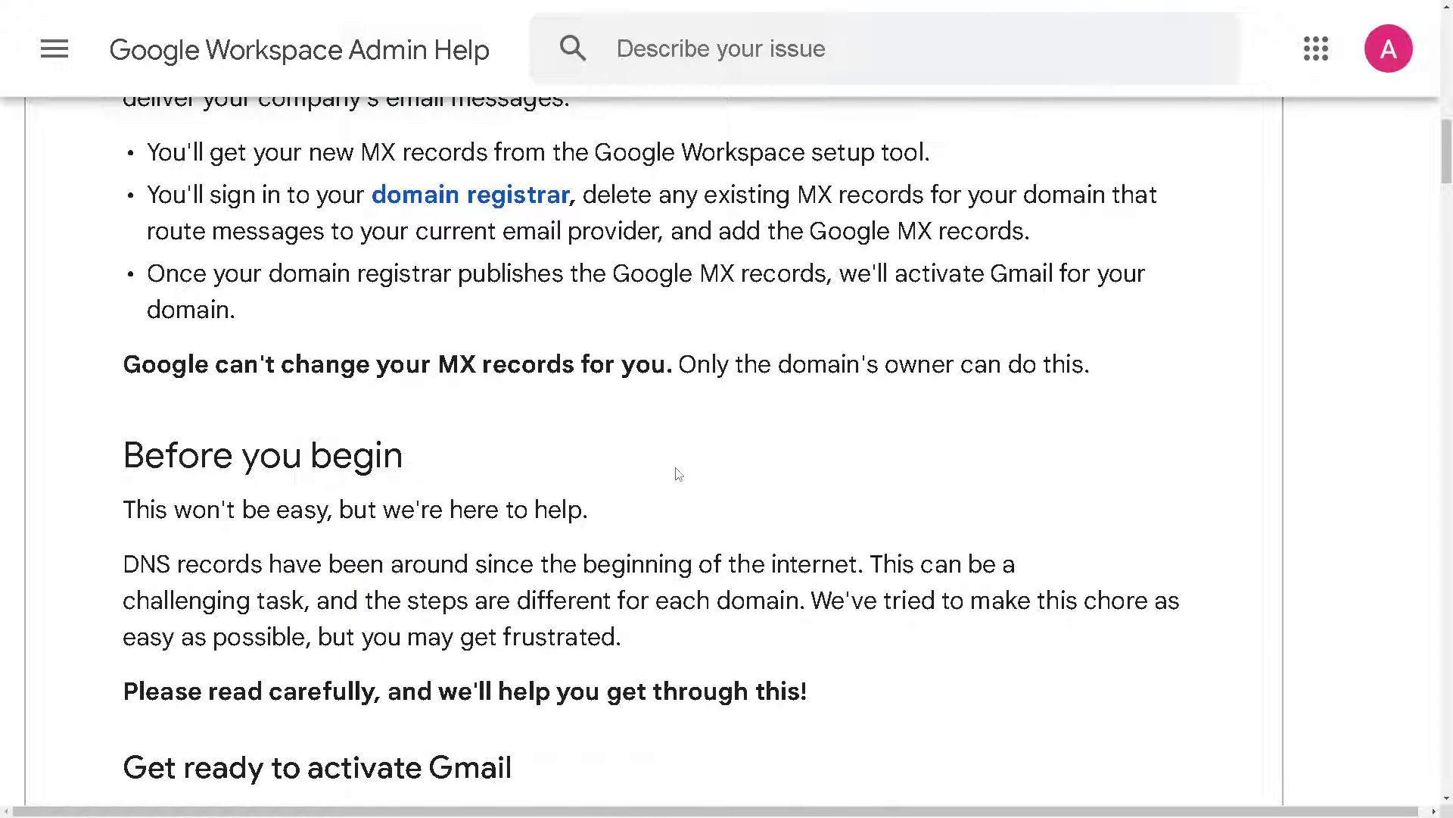
scroll(678, 474, "down", 3)
scroll(421, 431, "down", 6)
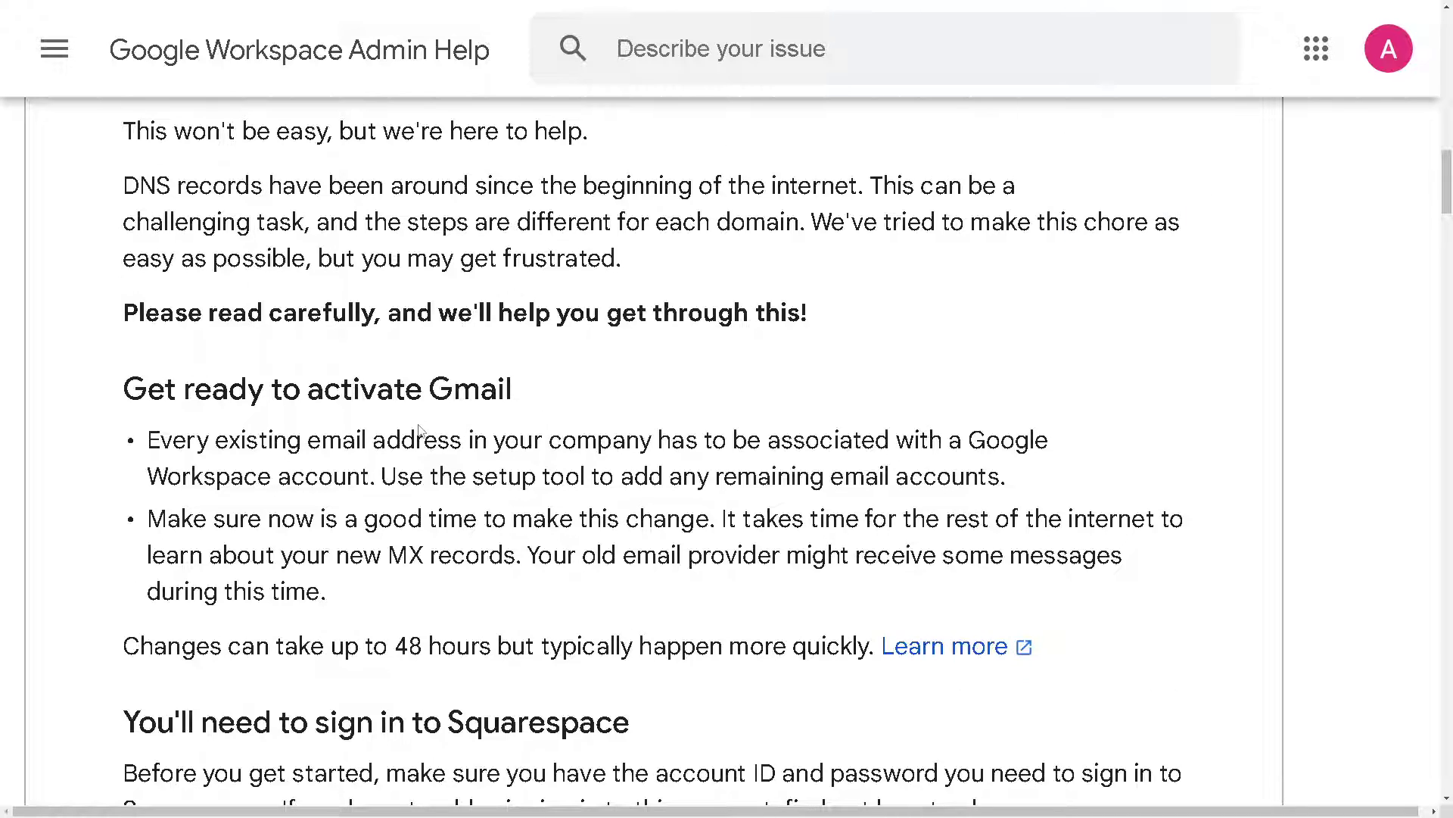
scroll(422, 430, "down", 3)
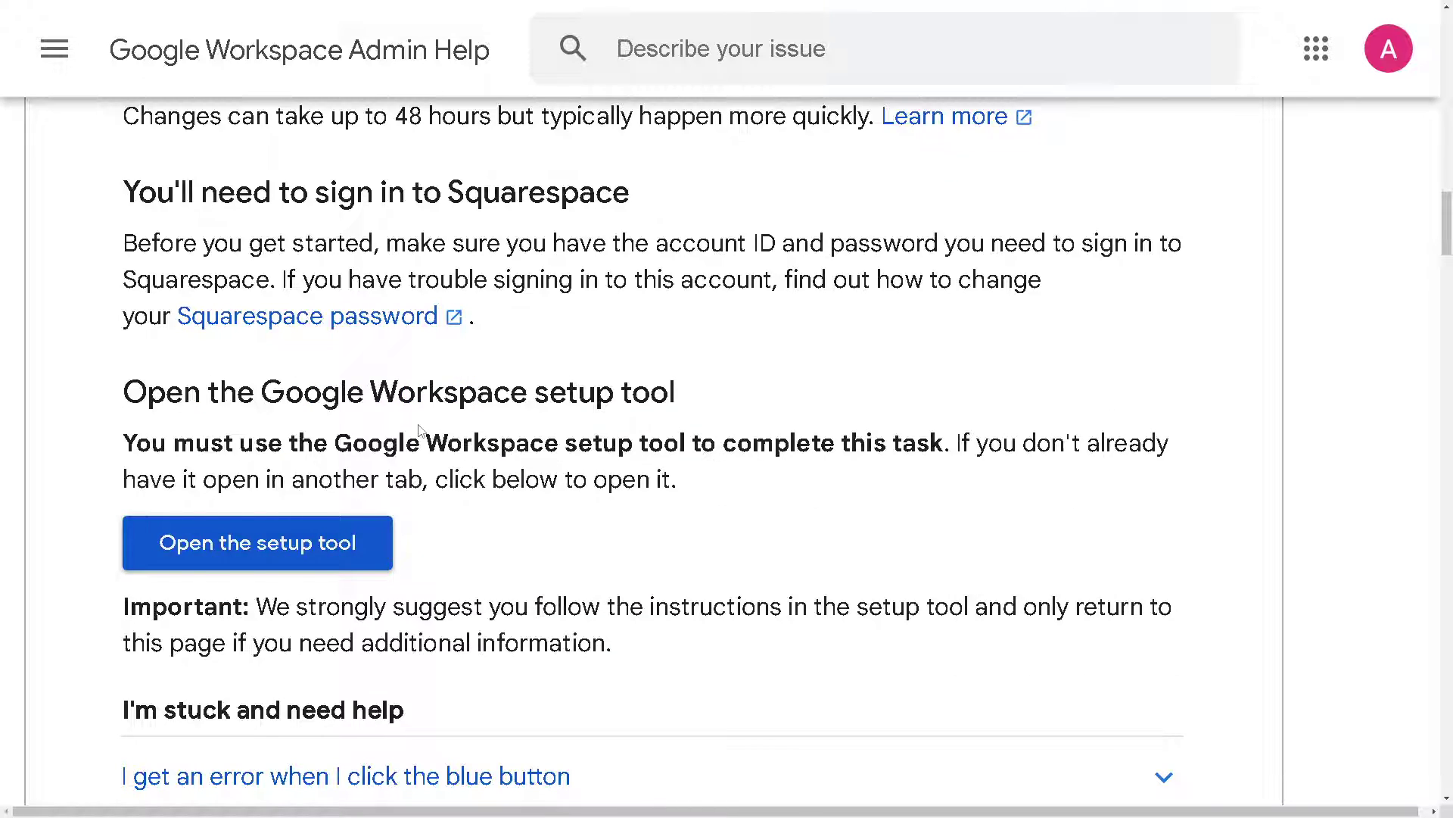
scroll(422, 430, "down", 1)
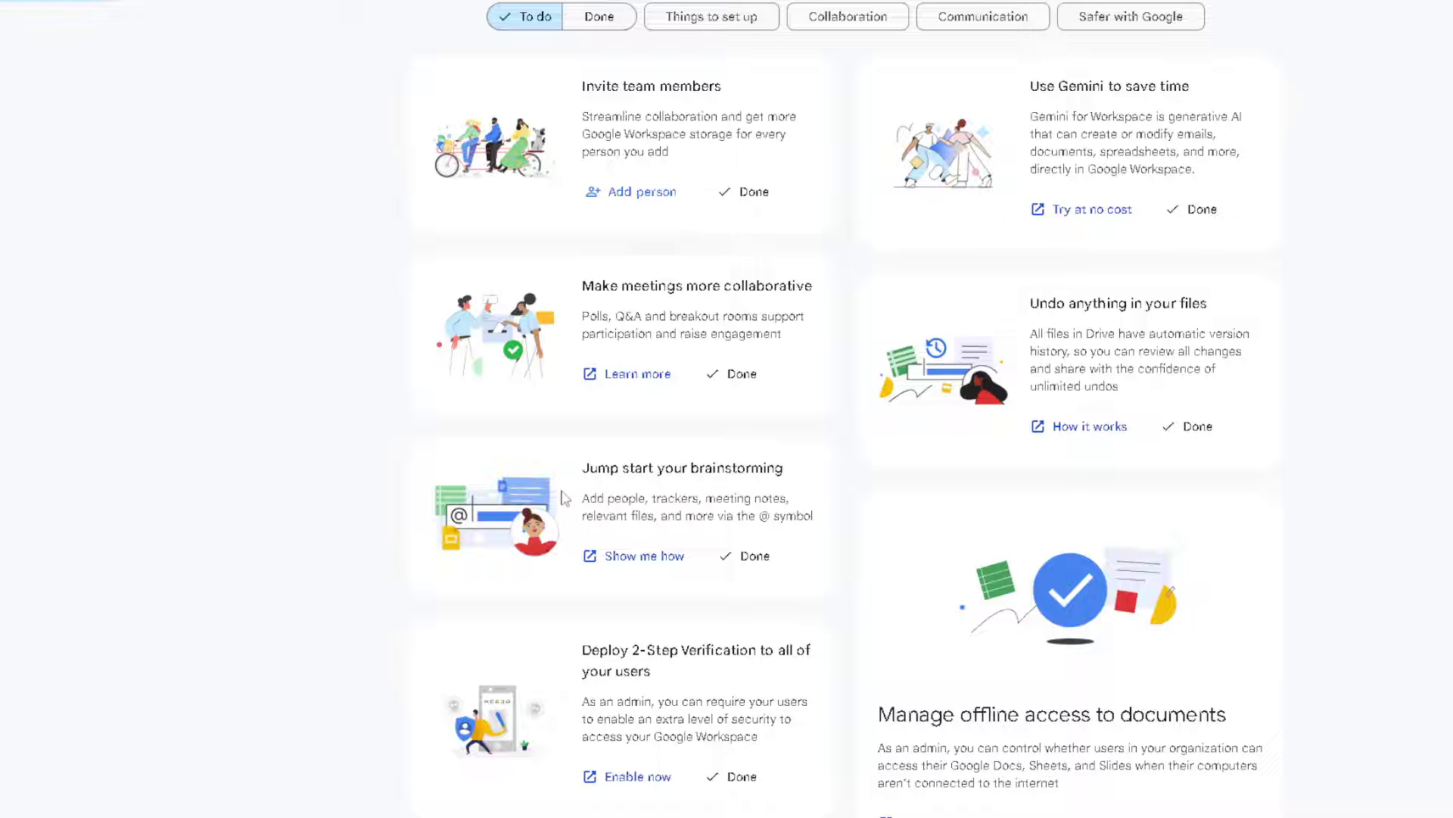
Scroll down through the Google Admin console To do recommendation cards and back up to the top.
scroll(593, 497, "down", 3)
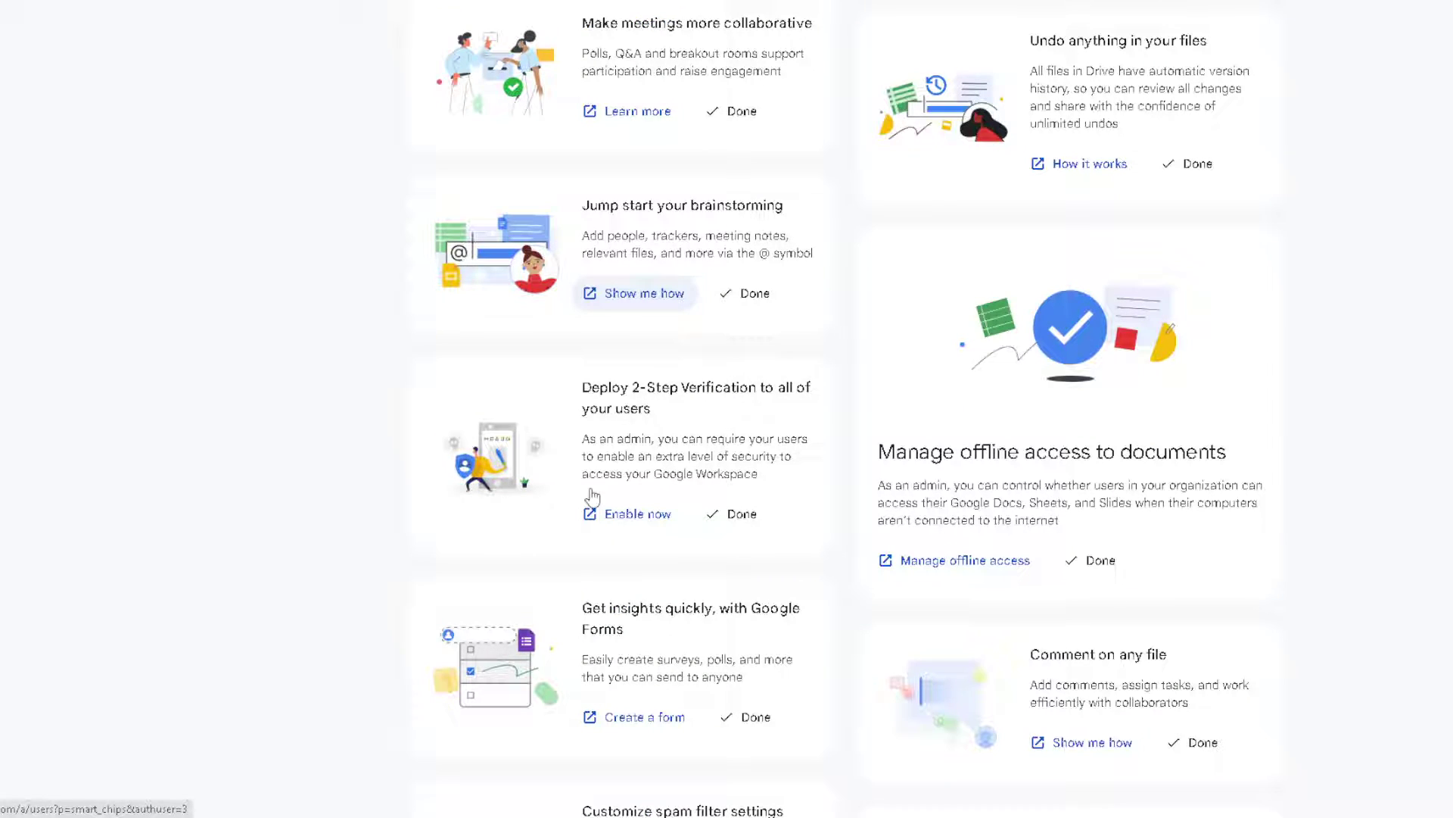
scroll(592, 497, "down", 11)
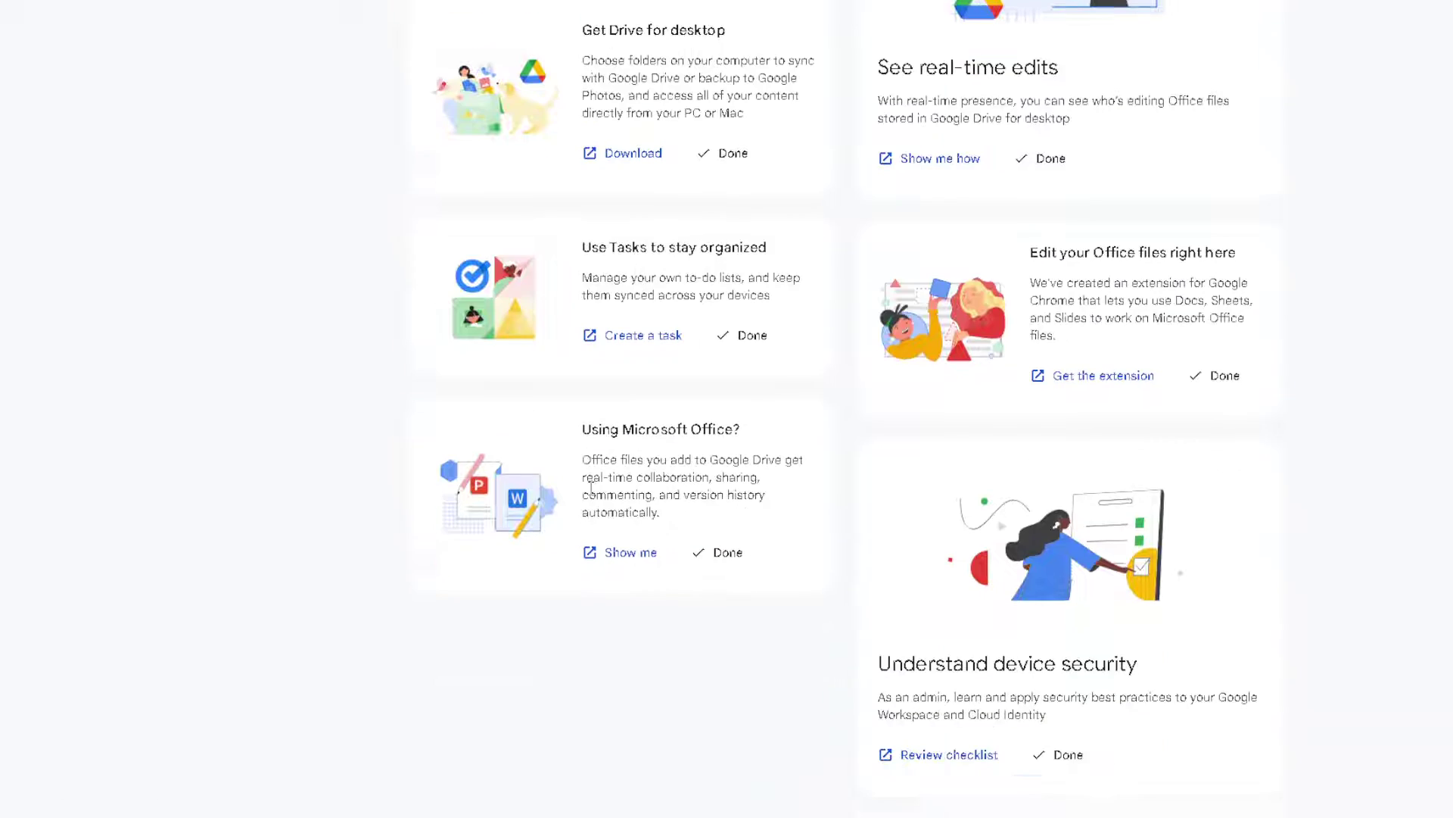
scroll(496, 495, "up", 7)
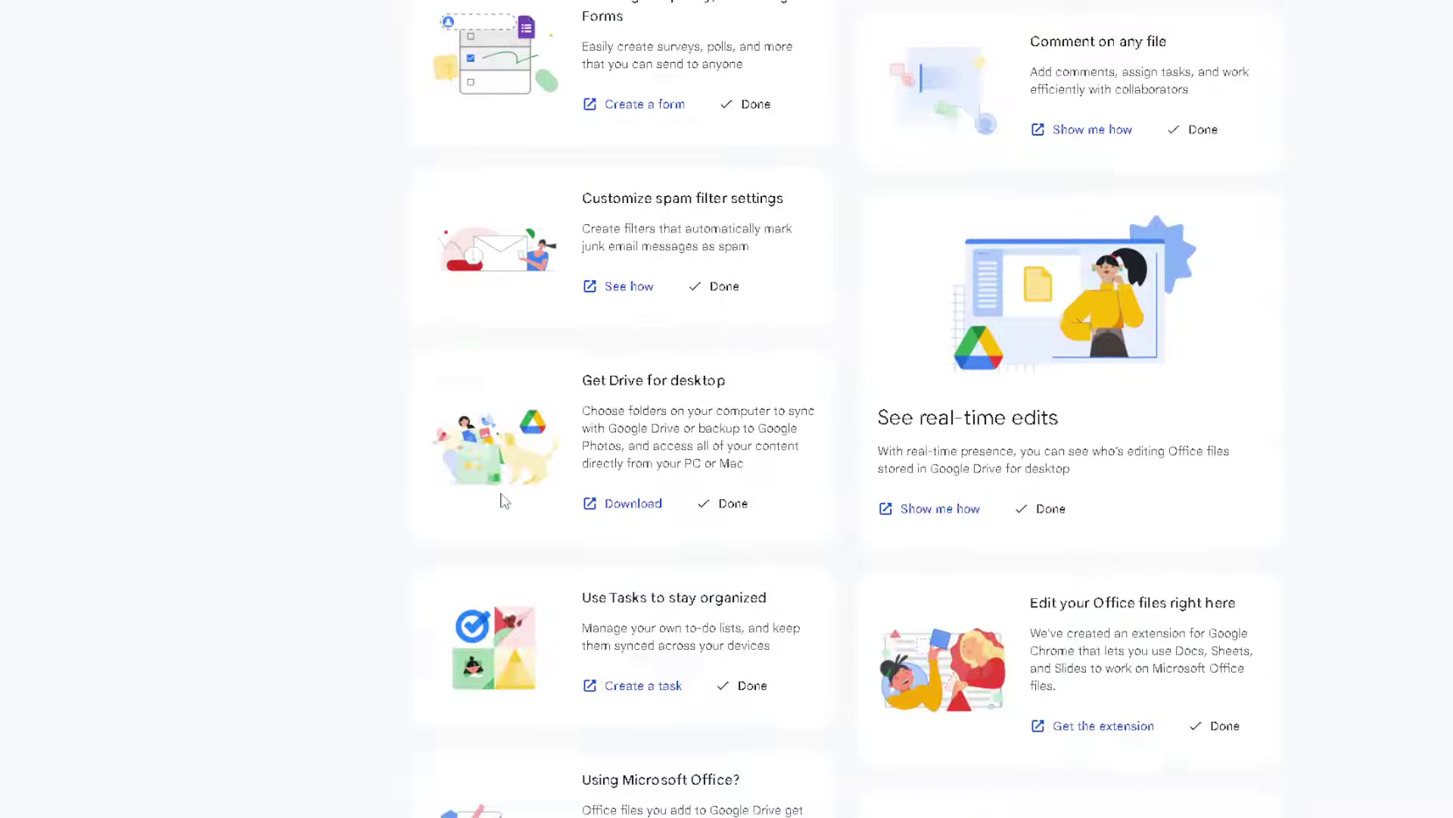
scroll(494, 496, "up", 7)
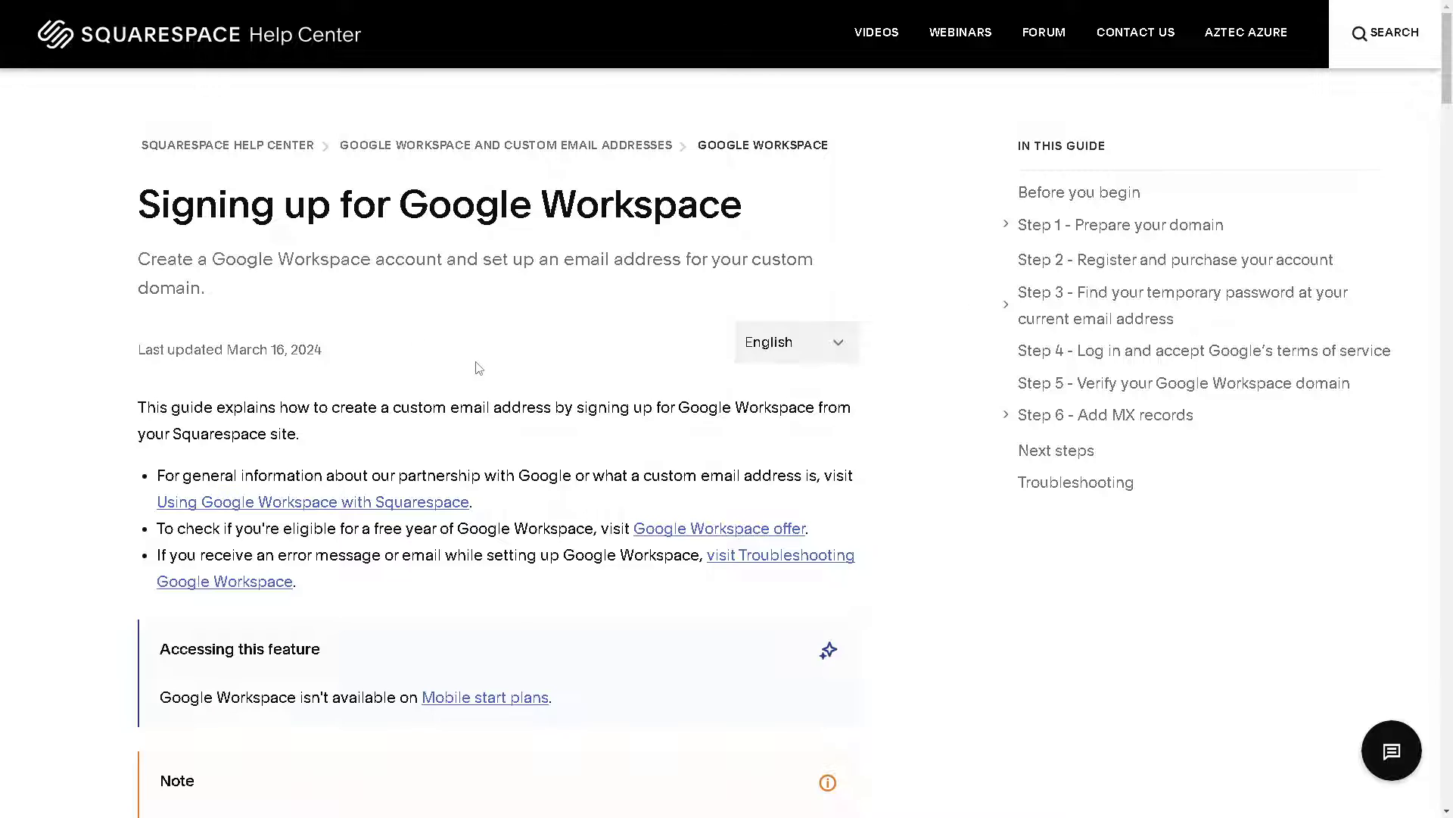
scroll(480, 368, "down", 5)
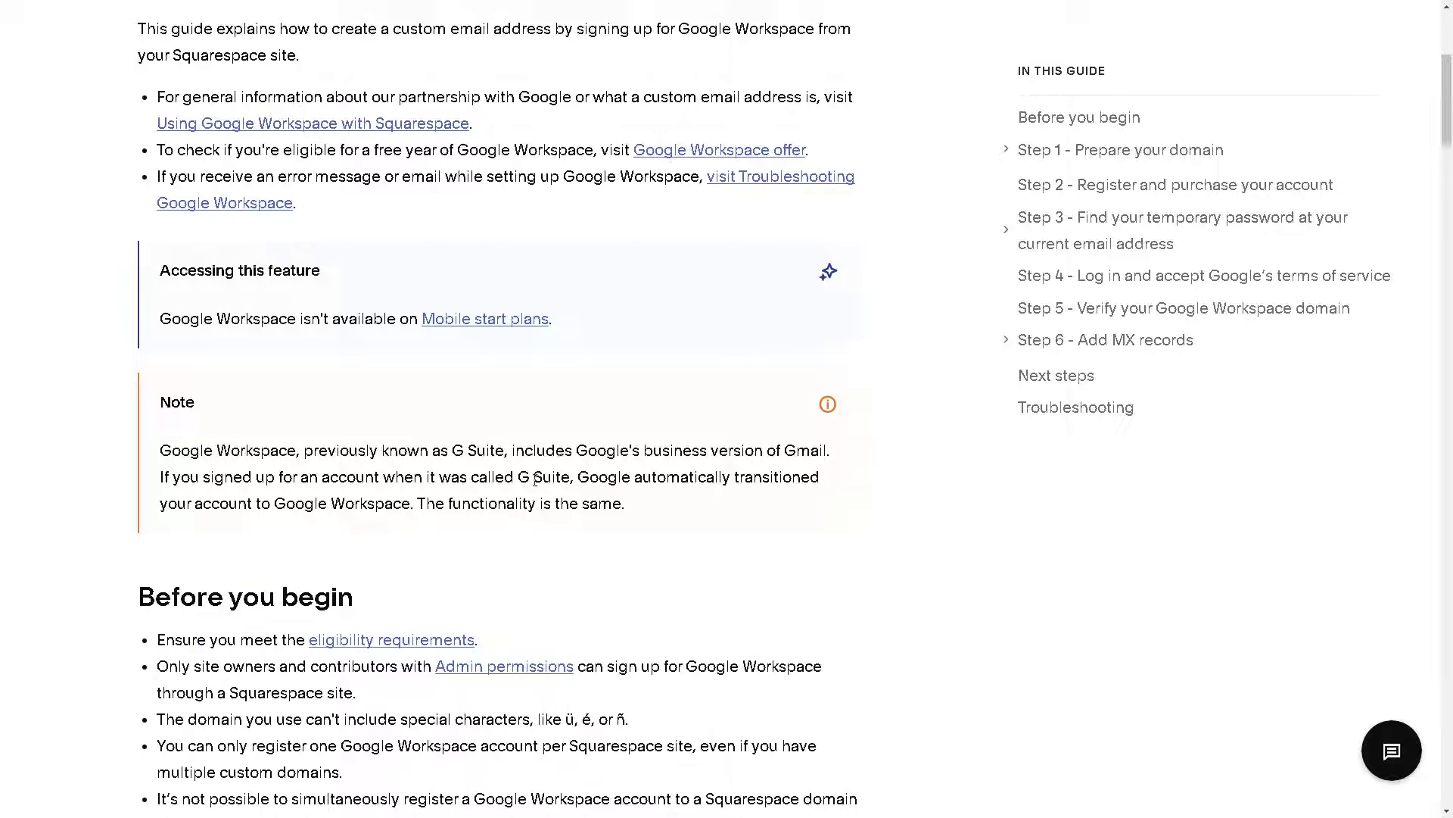
scroll(564, 470, "down", 2)
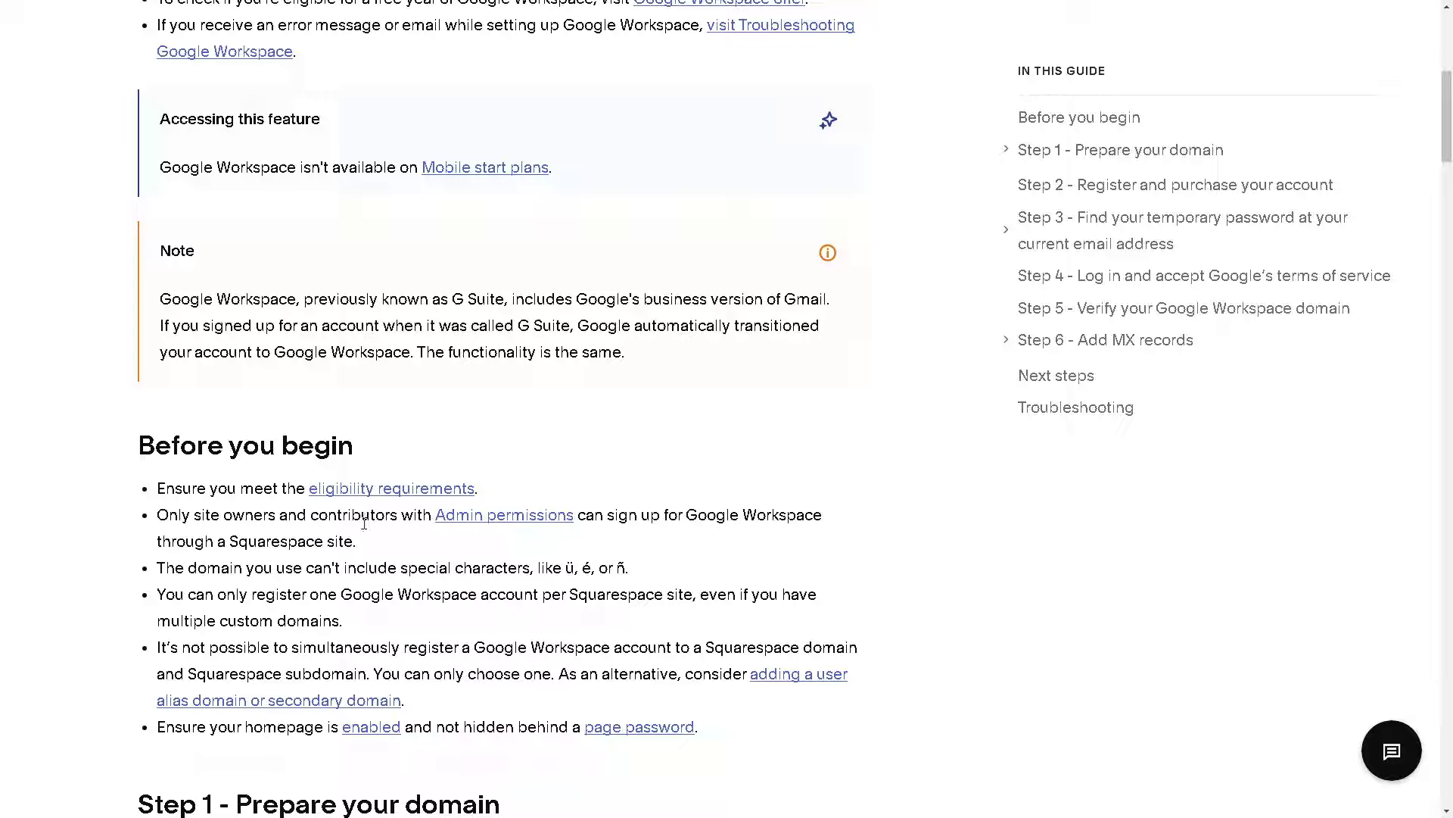
scroll(659, 523, "down", 3)
scroll(654, 499, "down", 2)
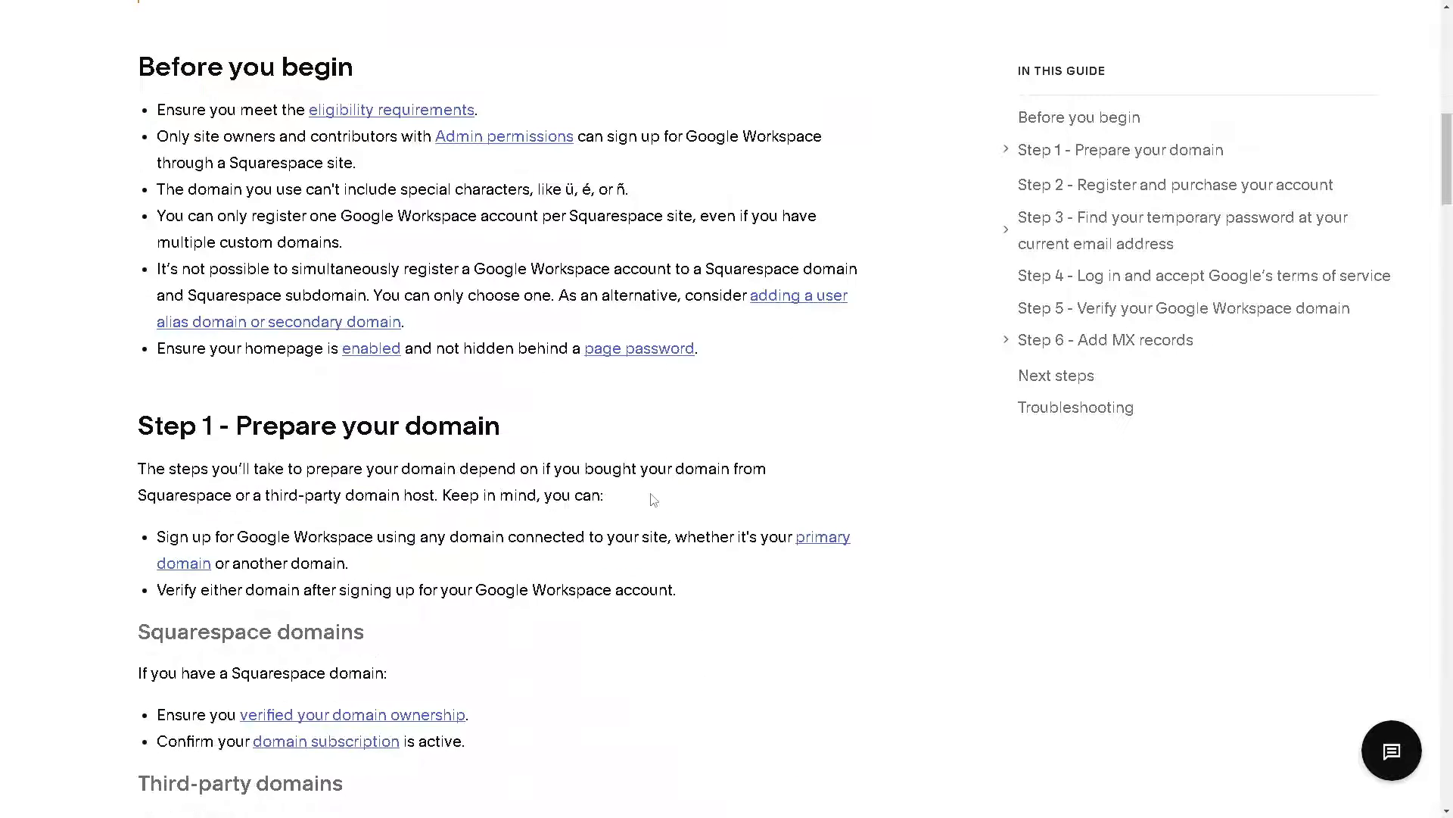
scroll(654, 499, "down", 1)
scroll(345, 429, "down", 3)
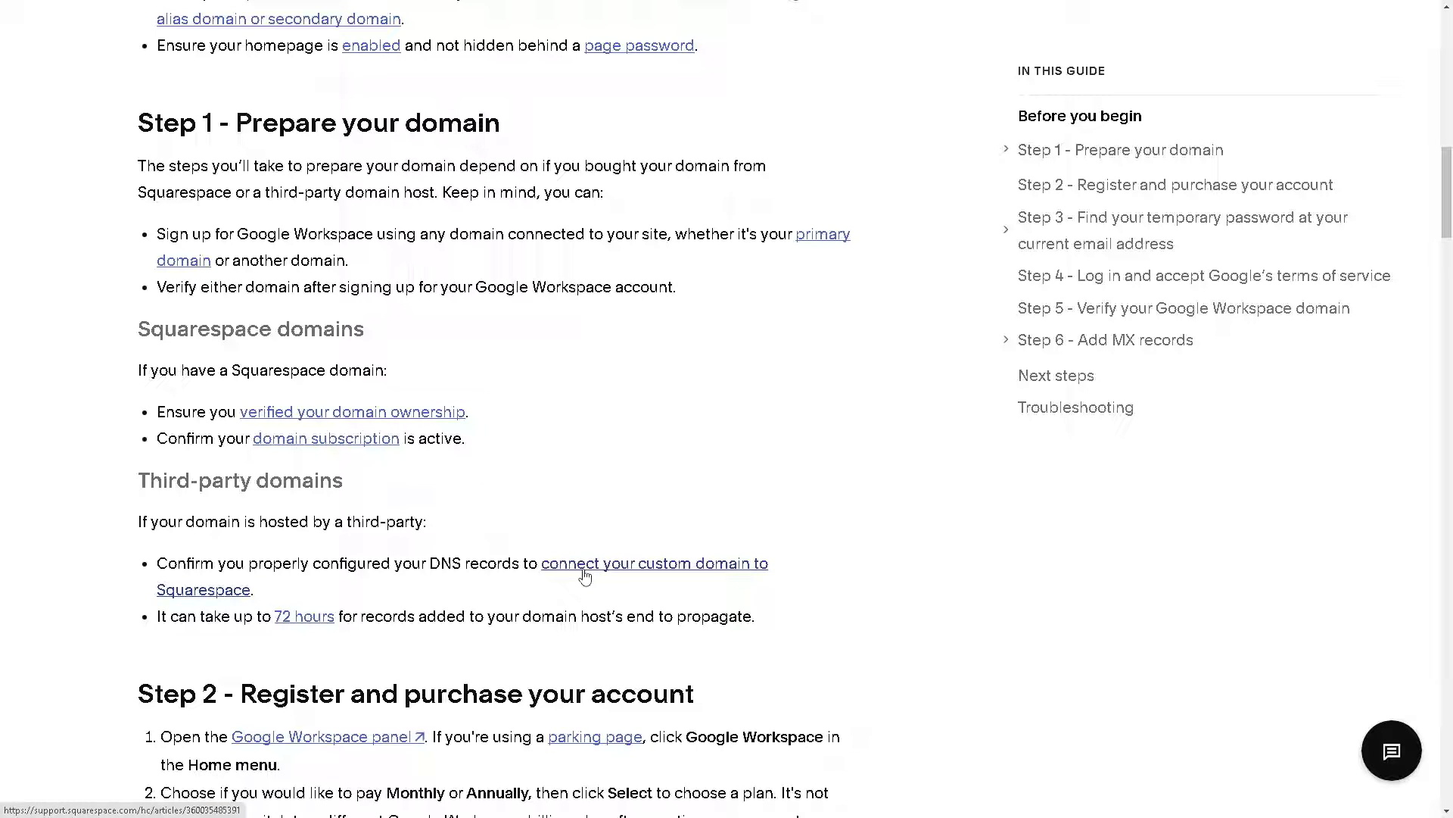
scroll(583, 576, "down", 2)
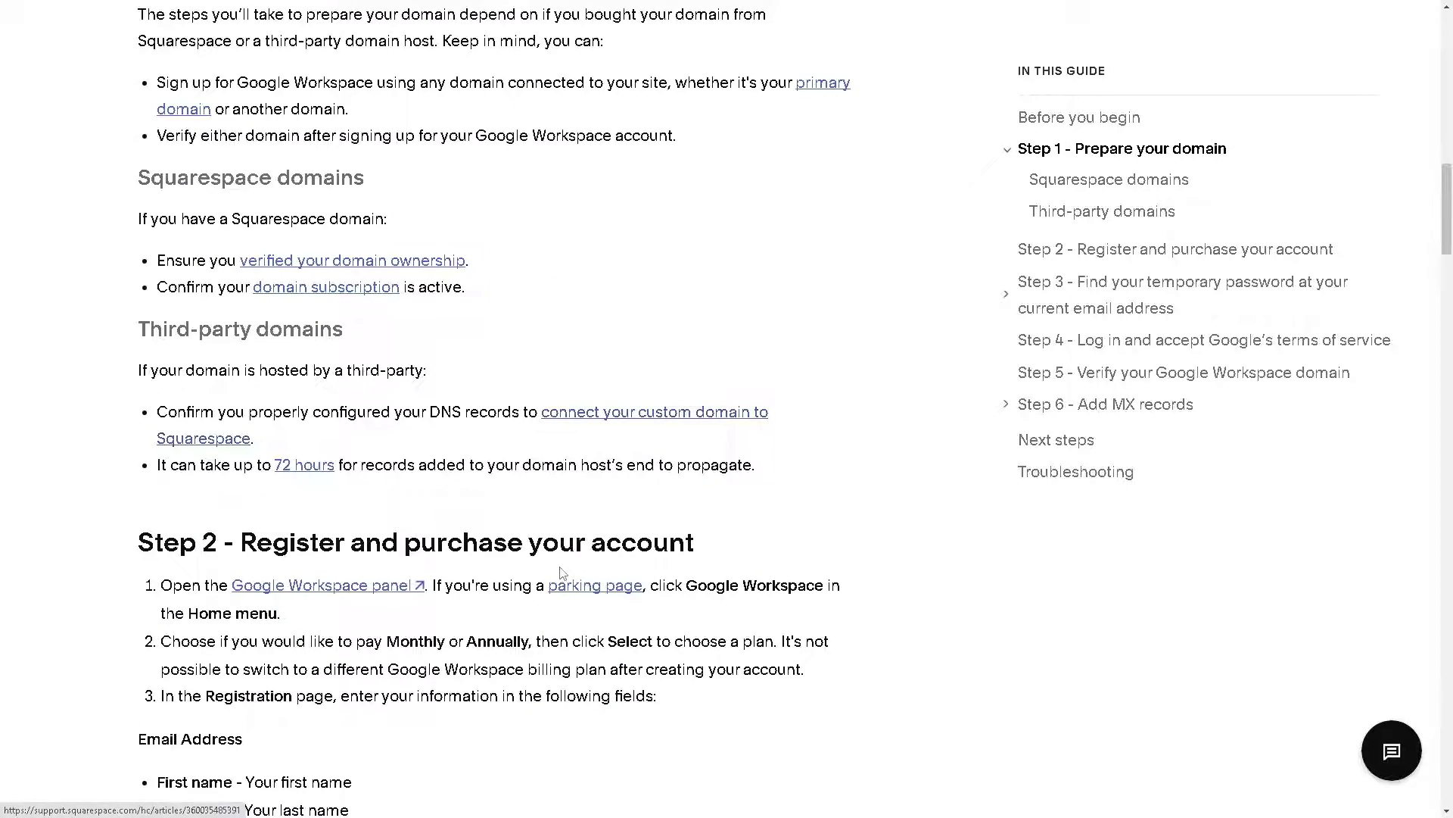
scroll(556, 568, "up", 5)
scroll(552, 549, "up", 15)
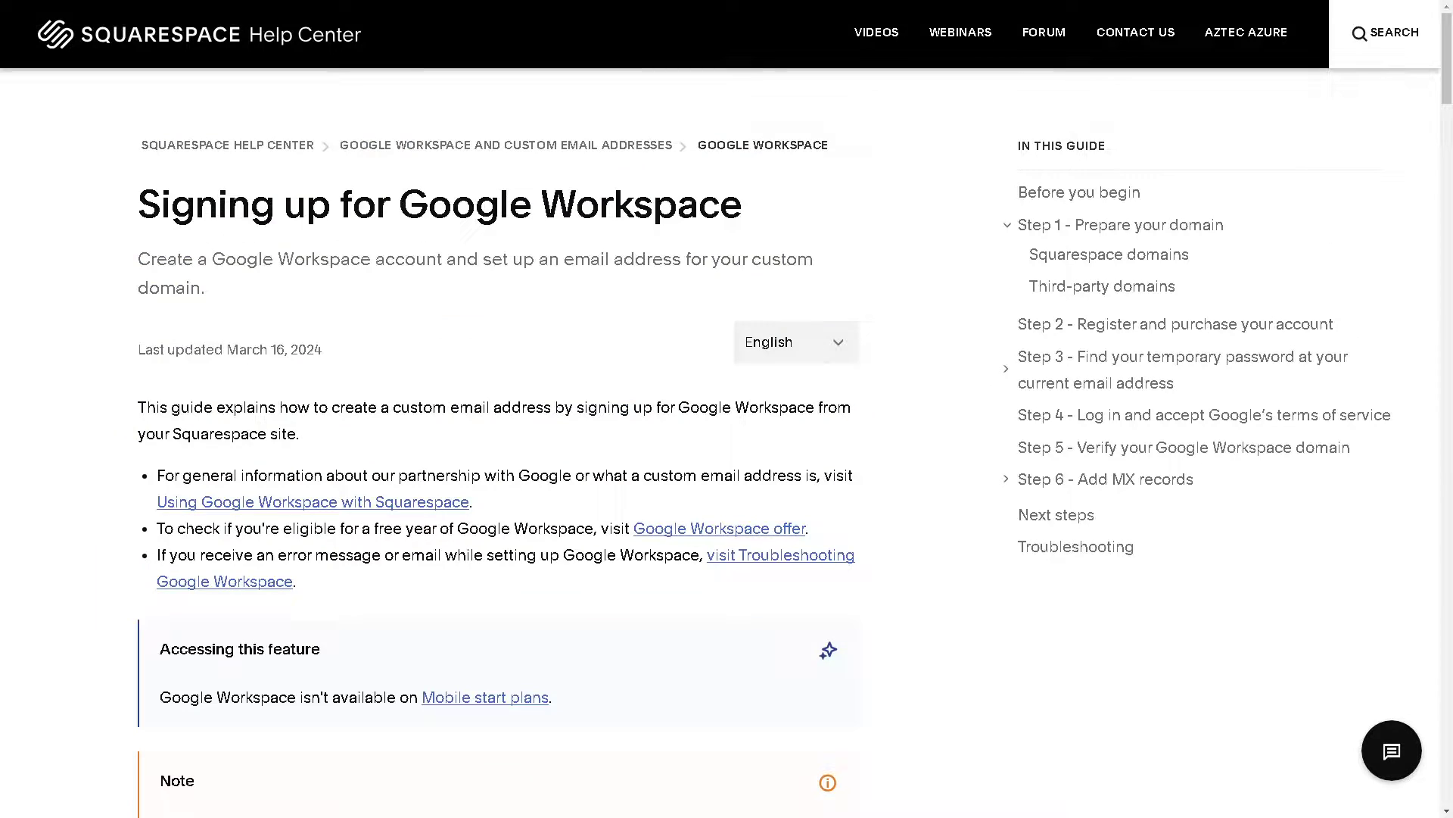